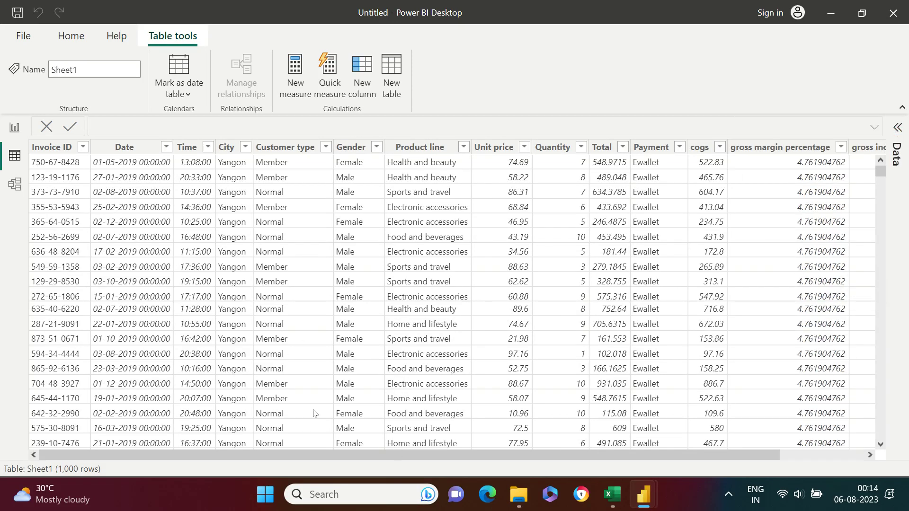
# In Report view, enlarge the 322.97K Sum of Total card slightly downward and leftward
pyautogui.hscroll(3, 384, 439)
pyautogui.hscroll(-3, 371, 440)
pyautogui.click(15, 127)
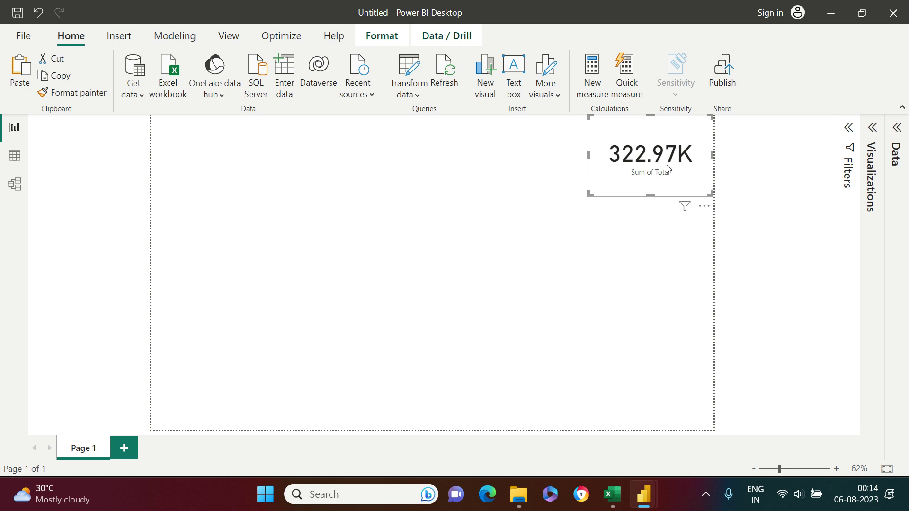
pyautogui.click(633, 217)
pyautogui.click(626, 184)
pyautogui.moveTo(589, 194); pyautogui.dragTo(574, 211)
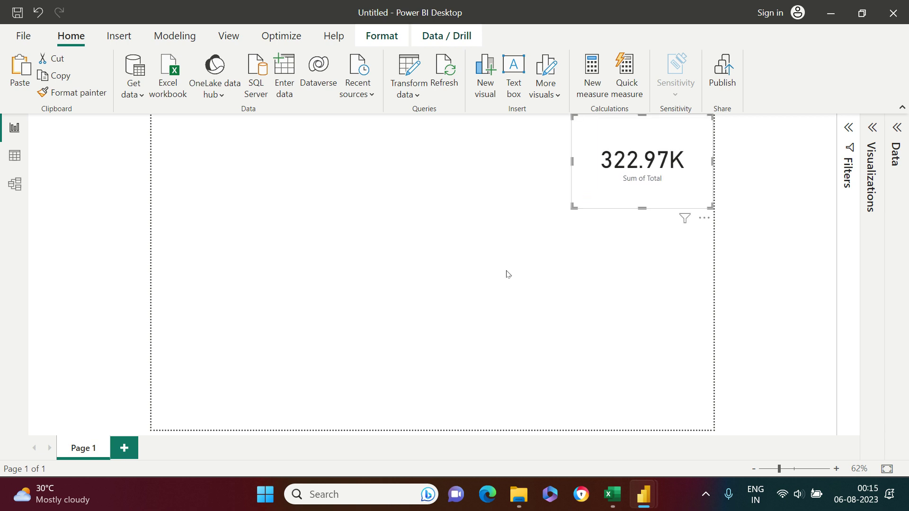
# Turn the Sum of Total card into a matrix with Product line as its rows
pyautogui.click(634, 197)
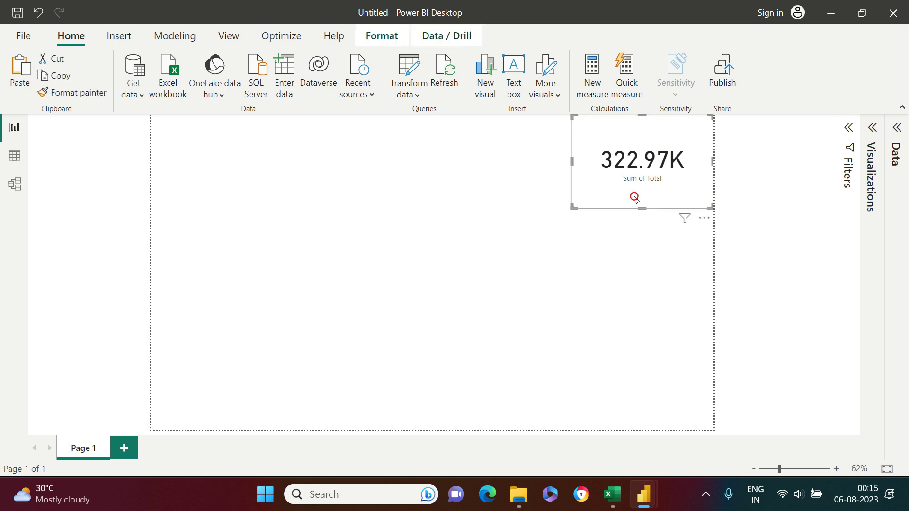
pyautogui.click(872, 127)
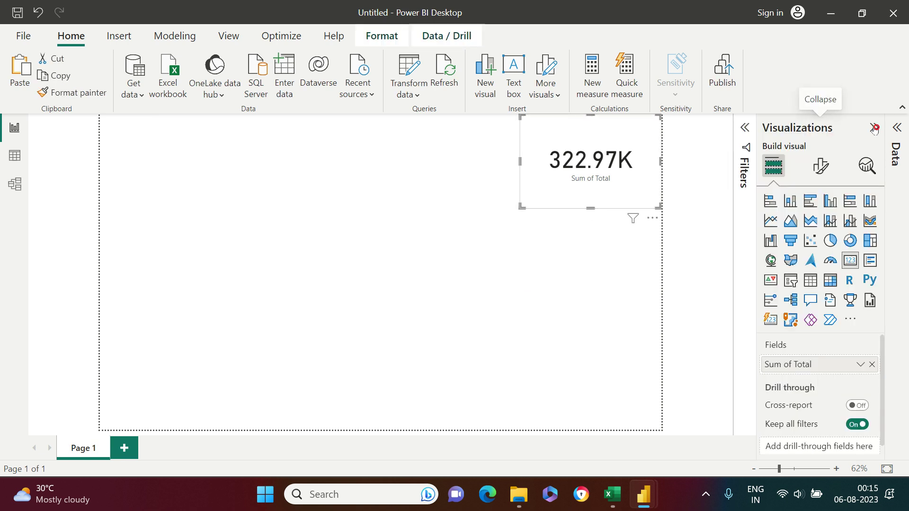
pyautogui.click(830, 280)
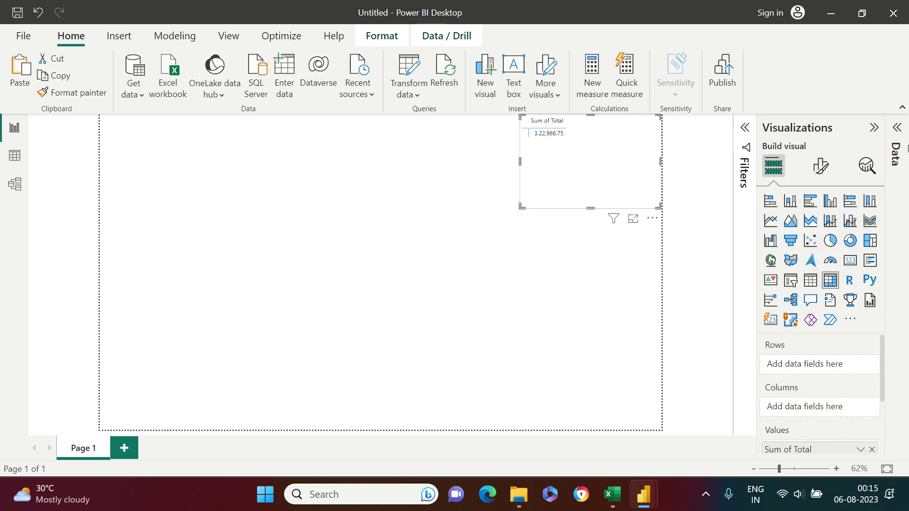
pyautogui.click(897, 127)
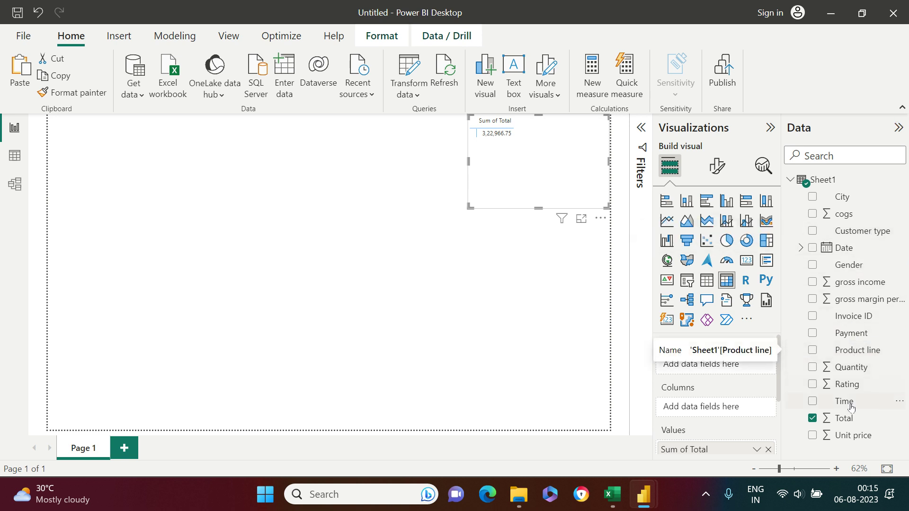
pyautogui.moveTo(868, 346); pyautogui.dragTo(736, 362)
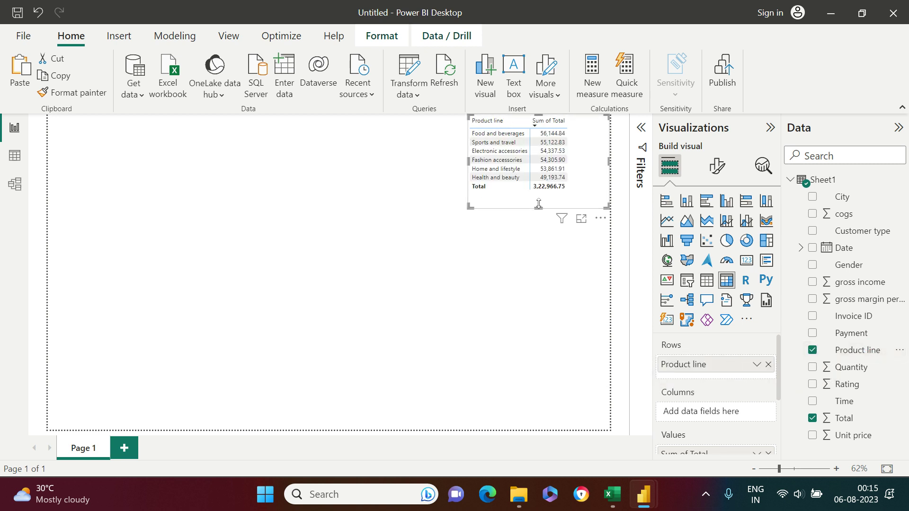
# Move the matrix to the page's top-left and make it taller
pyautogui.moveTo(514, 192); pyautogui.dragTo(172, 192)
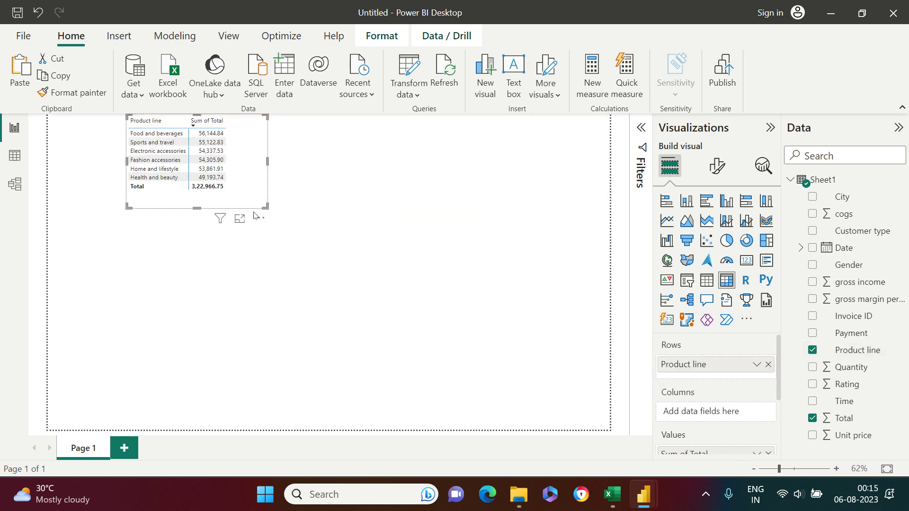
pyautogui.moveTo(266, 207); pyautogui.dragTo(265, 249)
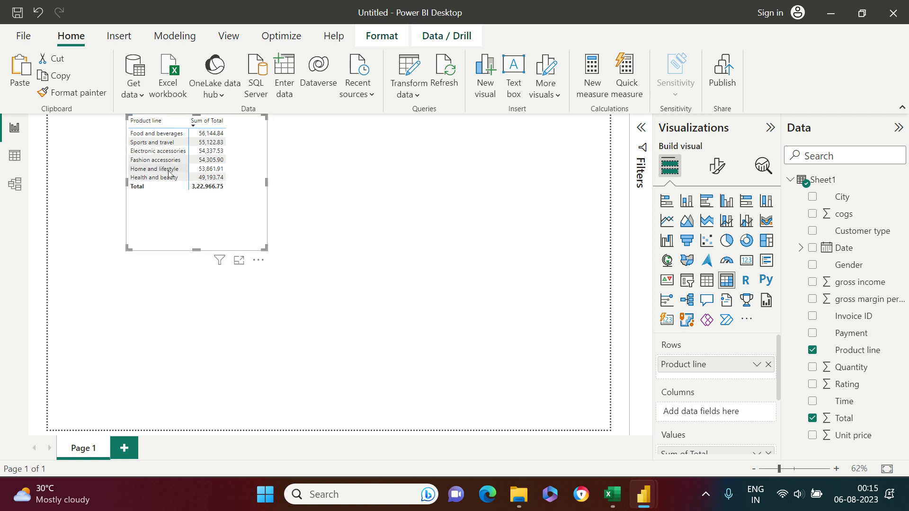
pyautogui.click(232, 39)
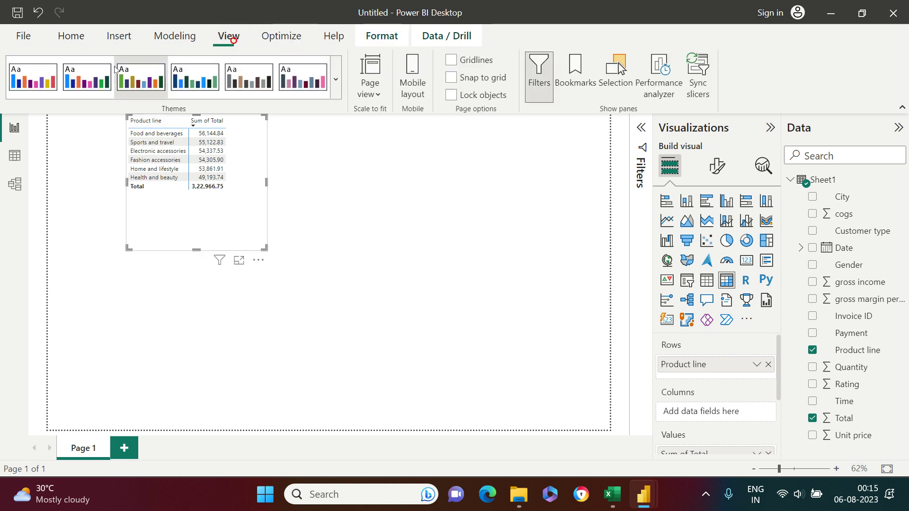
# Customize the current report theme so general text is 15 pt
pyautogui.click(335, 80)
pyautogui.scroll(-5, 233, 286)
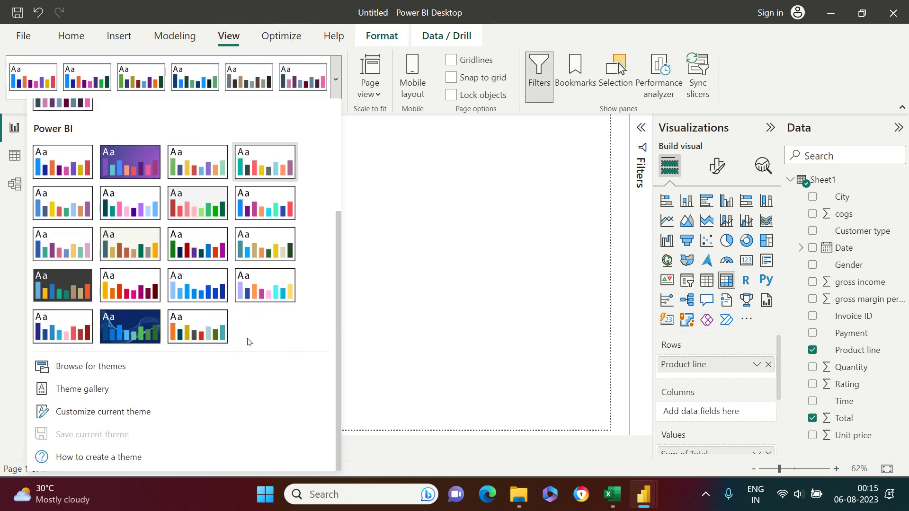
pyautogui.click(125, 418)
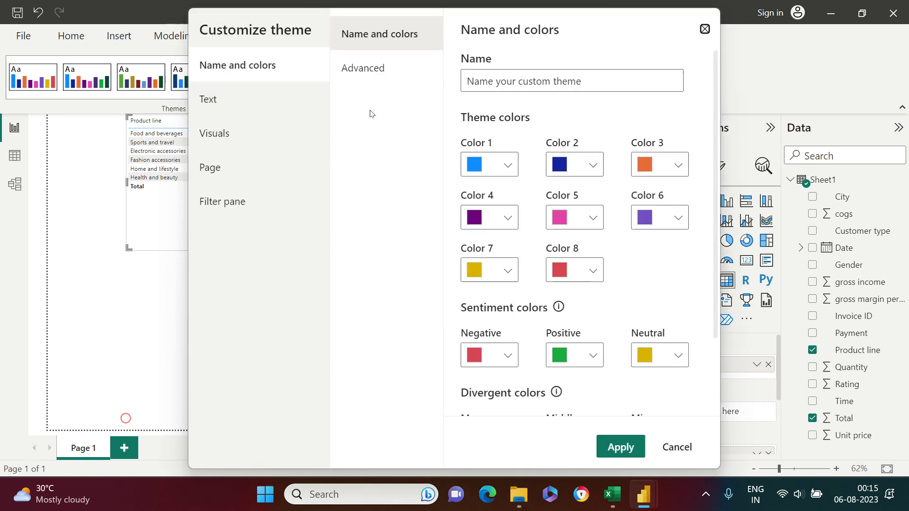
pyautogui.click(227, 106)
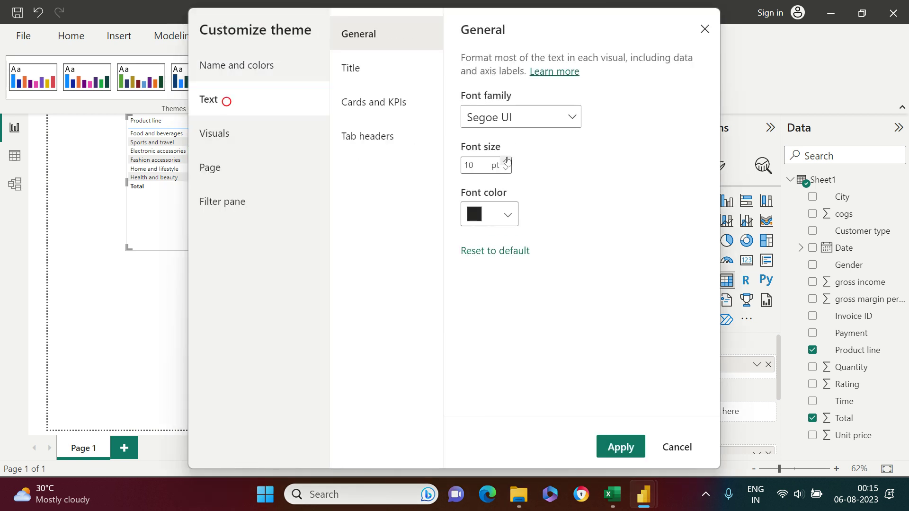
pyautogui.click(506, 160)
pyautogui.click(506, 160)
pyautogui.click(506, 160)
pyautogui.click(506, 160)
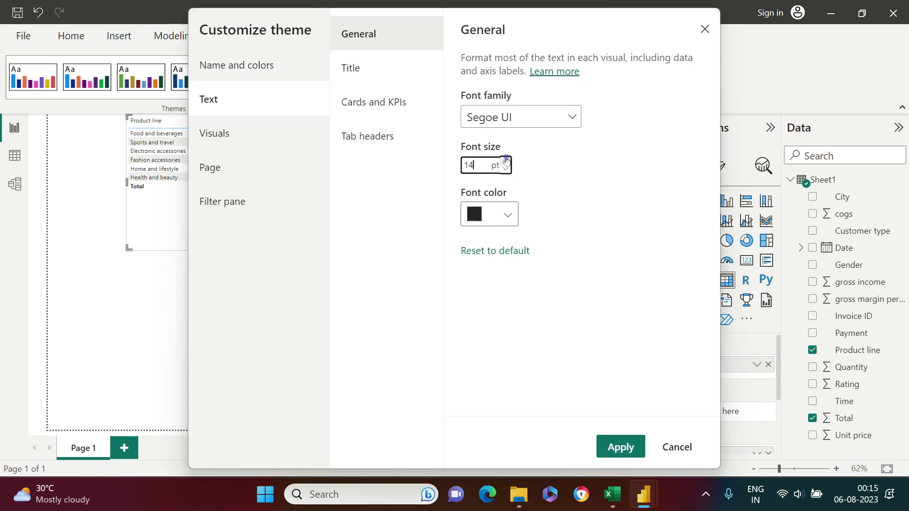
pyautogui.click(620, 446)
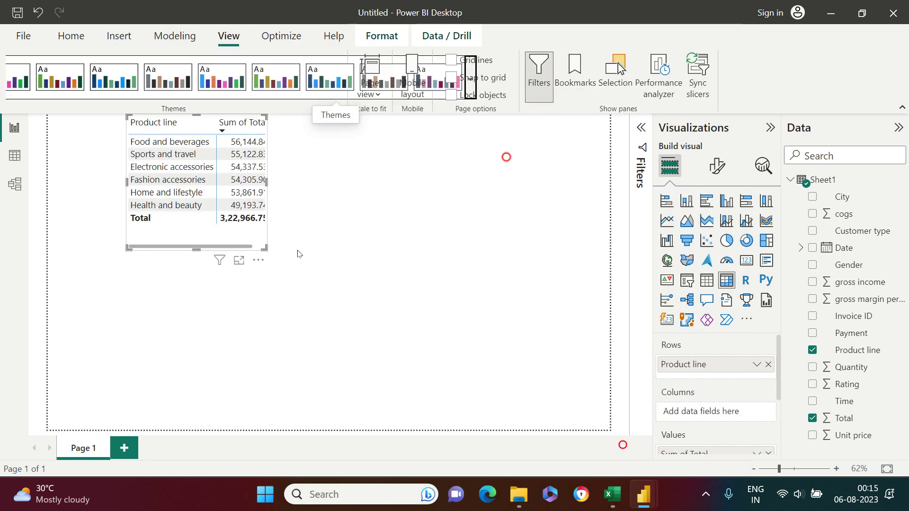
# Resize and reposition the Product line matrix to fit its rows and columns
pyautogui.moveTo(263, 246); pyautogui.dragTo(296, 306)
pyautogui.moveTo(278, 259); pyautogui.dragTo(254, 291)
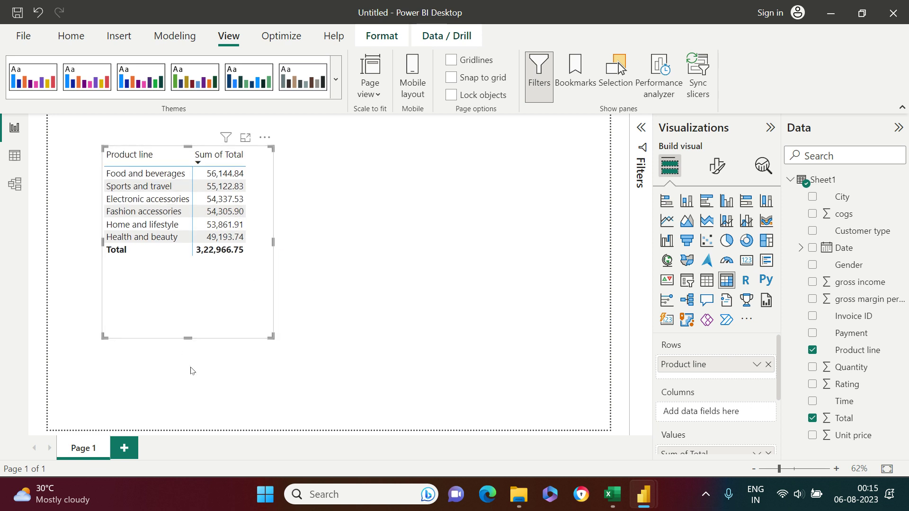
pyautogui.moveTo(188, 338); pyautogui.dragTo(187, 266)
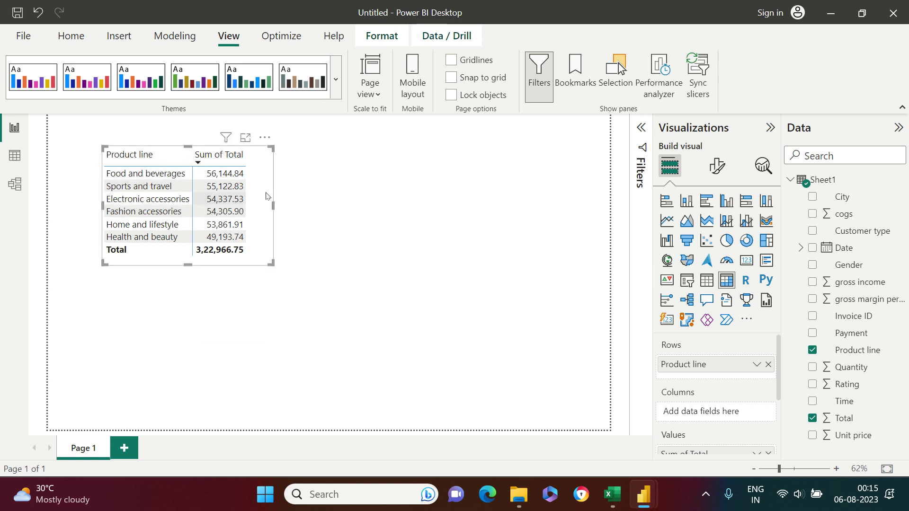
pyautogui.moveTo(271, 203); pyautogui.dragTo(249, 204)
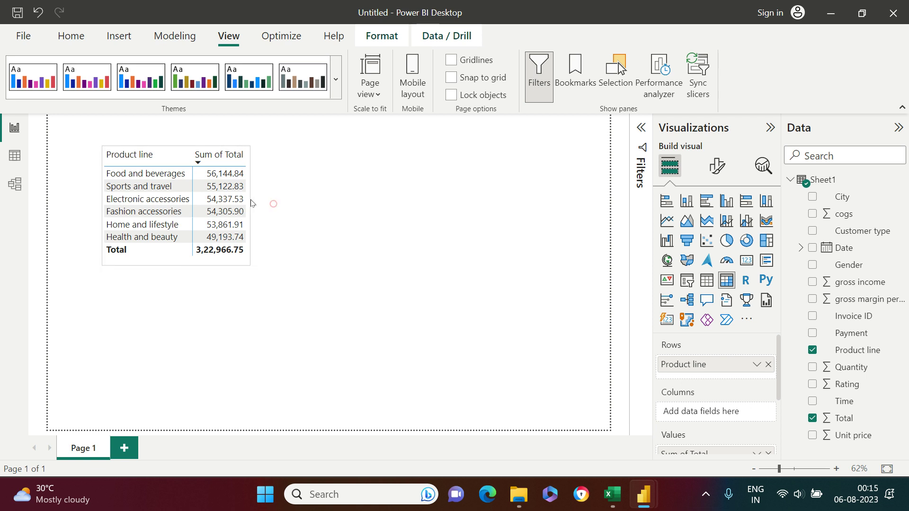
pyautogui.click(174, 156)
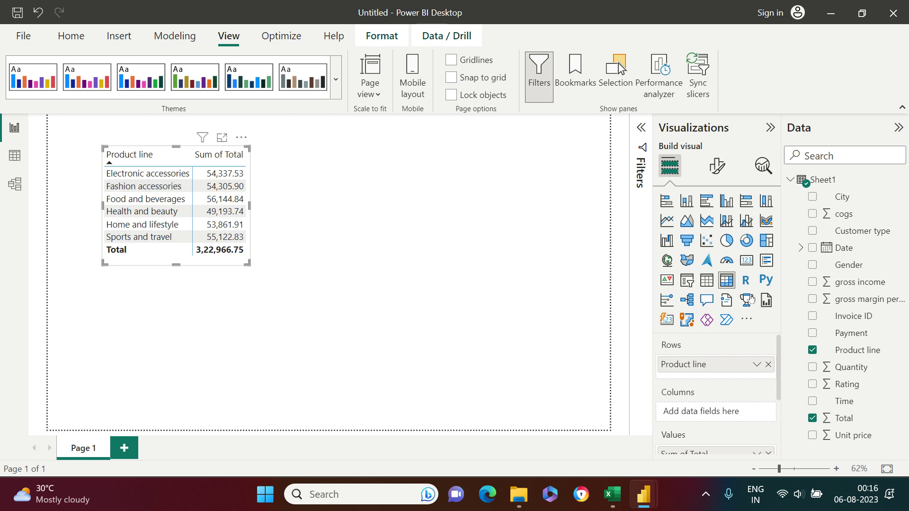
# Convert the sorted matrix into a multi-row card of product-line totals
pyautogui.click(767, 261)
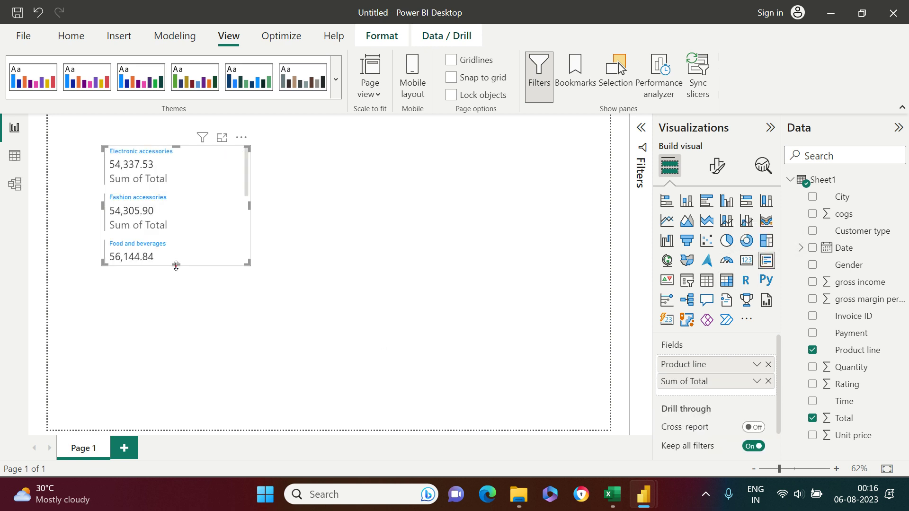
# Lengthen the multi-row card to show all six product lines, narrow it, and place it top-left
pyautogui.moveTo(176, 266); pyautogui.dragTo(175, 426)
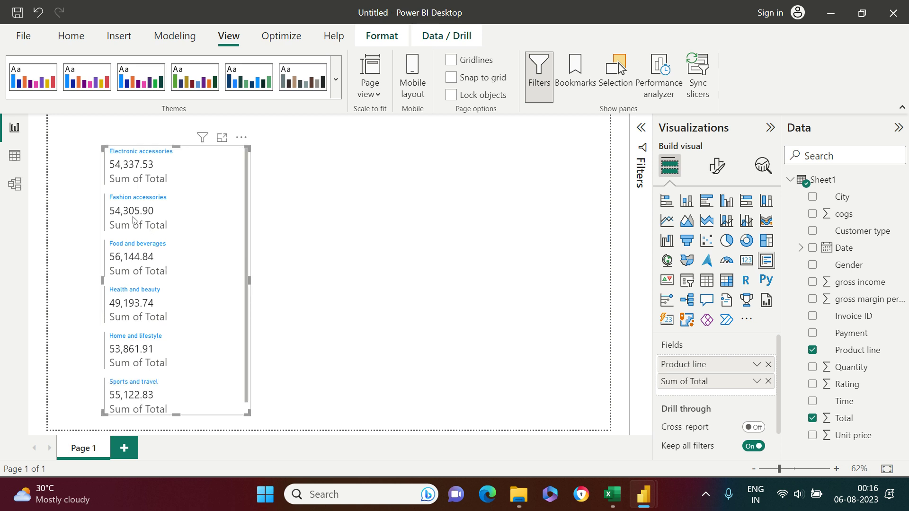
pyautogui.moveTo(220, 156); pyautogui.dragTo(482, 148)
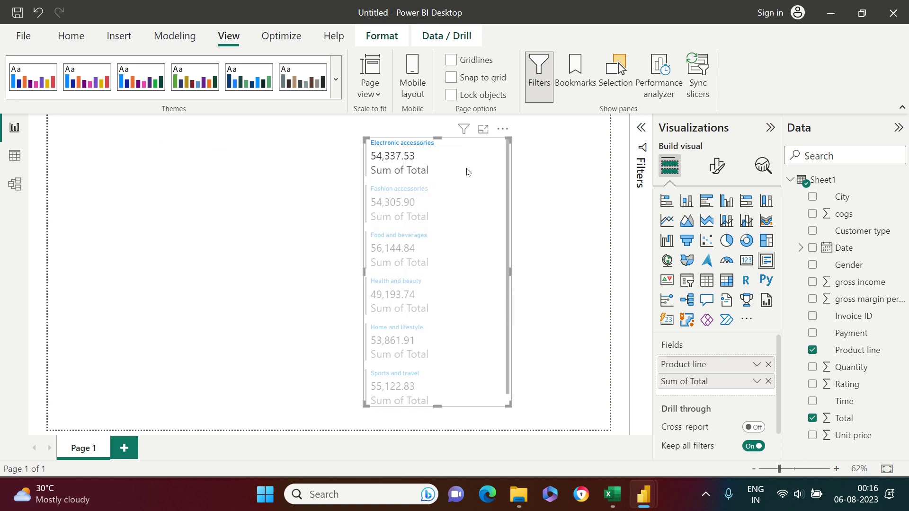
pyautogui.click(466, 171)
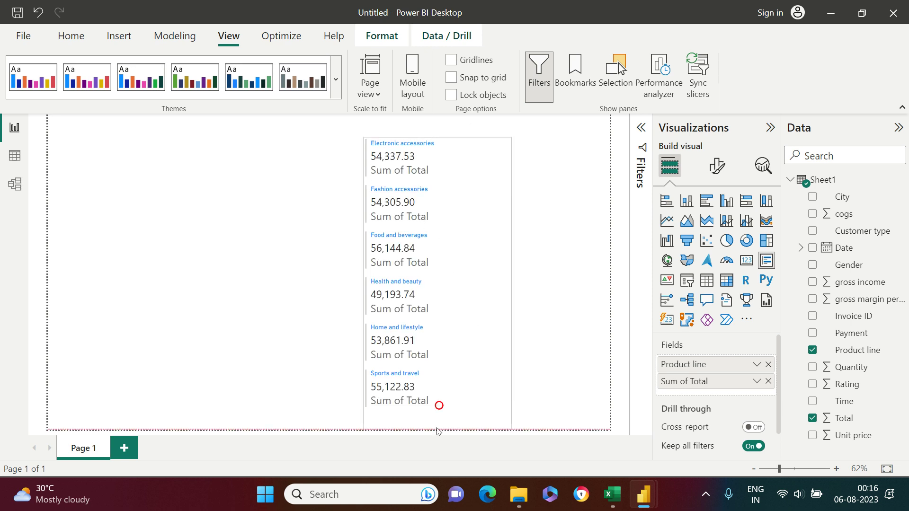
pyautogui.moveTo(439, 406)
pyautogui.mouseDown()
pyautogui.moveTo(443, 426)
pyautogui.moveTo(438, 414)
pyautogui.mouseUp()
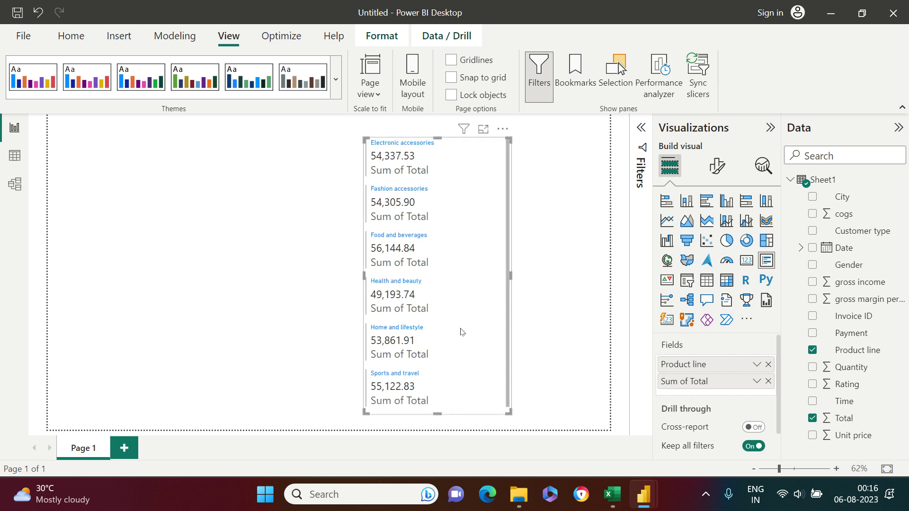
pyautogui.moveTo(511, 278); pyautogui.dragTo(452, 278)
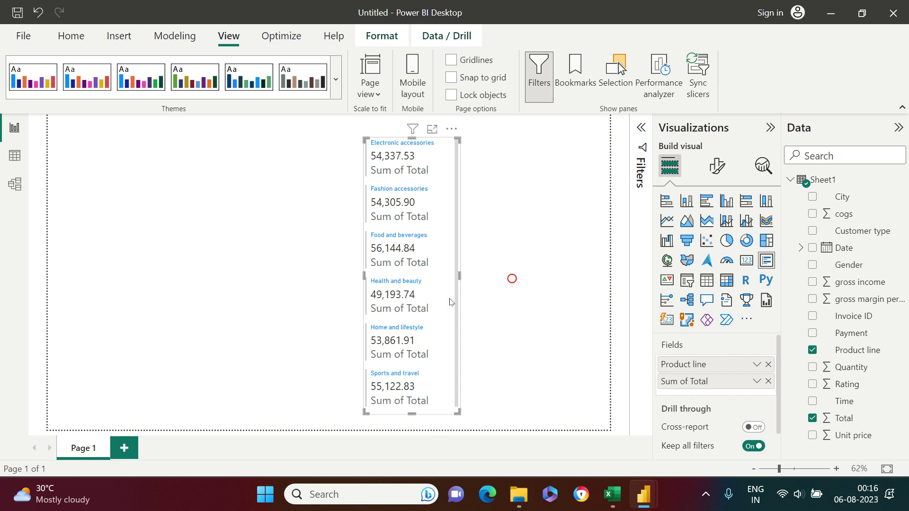
pyautogui.moveTo(441, 315); pyautogui.dragTo(142, 290)
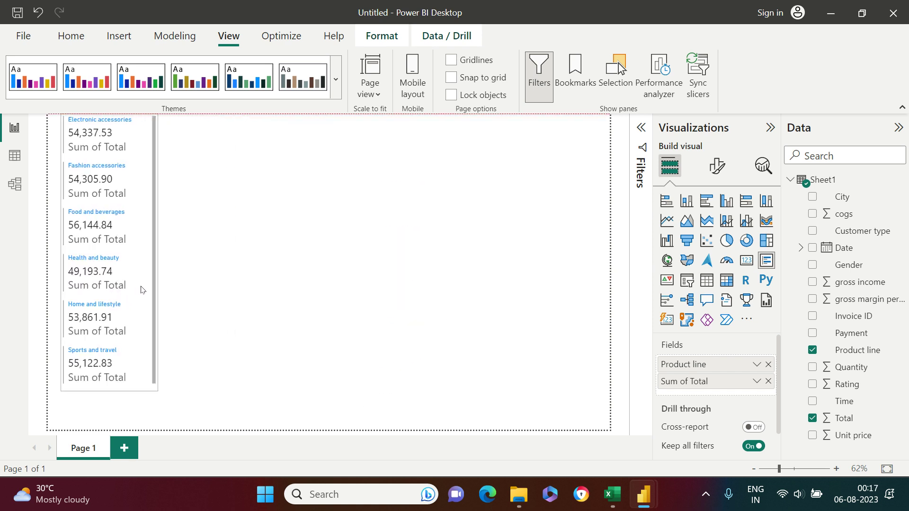
pyautogui.click(363, 262)
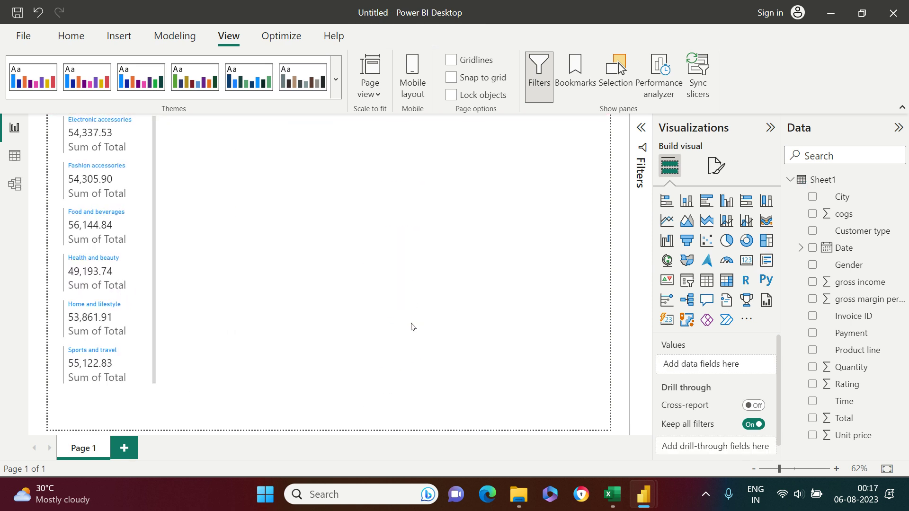
# Add a second multi-row card on the right with Total by Product line, stretched taller
pyautogui.click(767, 261)
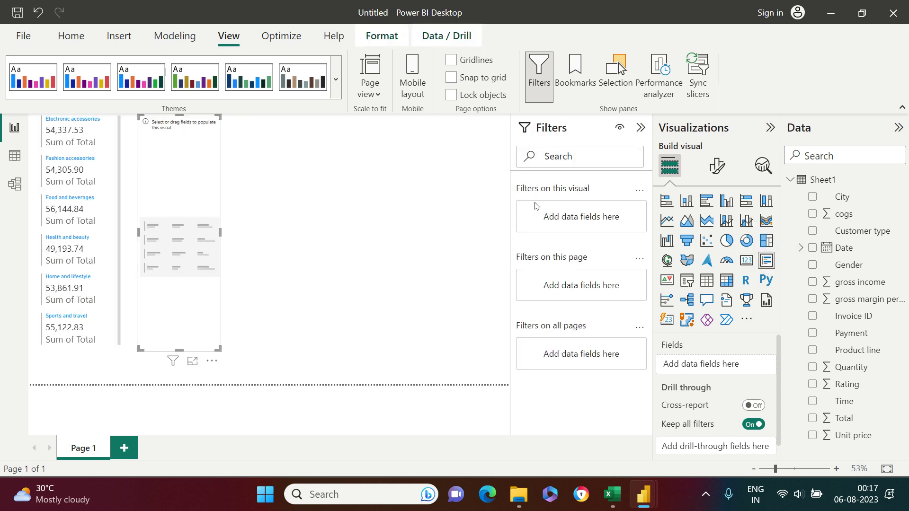
pyautogui.click(639, 129)
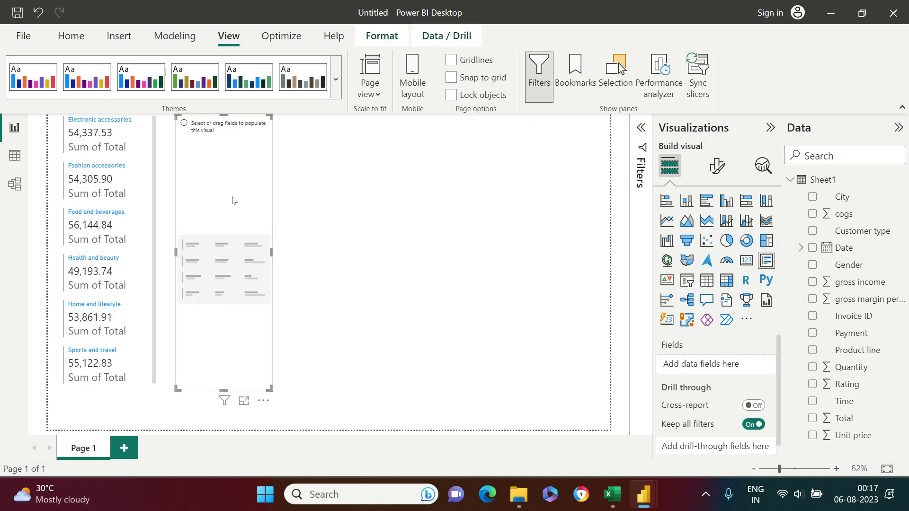
pyautogui.moveTo(232, 196); pyautogui.dragTo(558, 185)
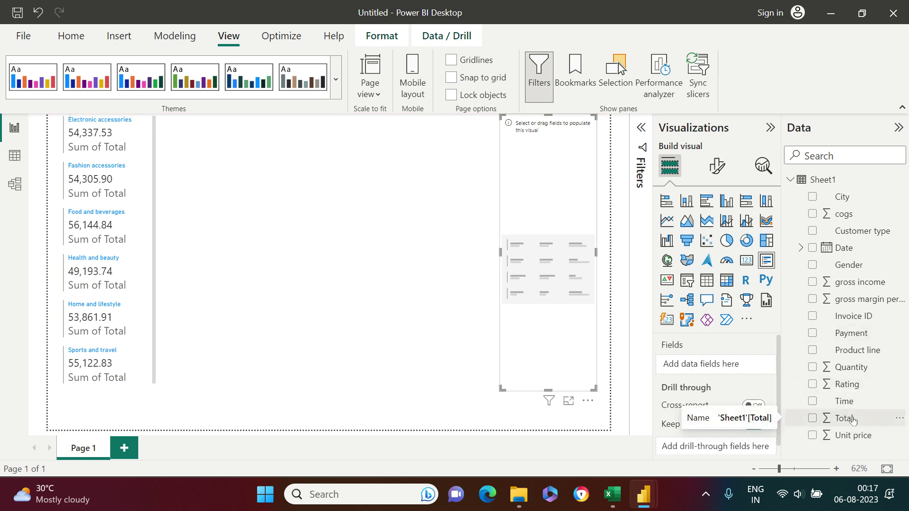
pyautogui.moveTo(852, 419); pyautogui.dragTo(729, 365)
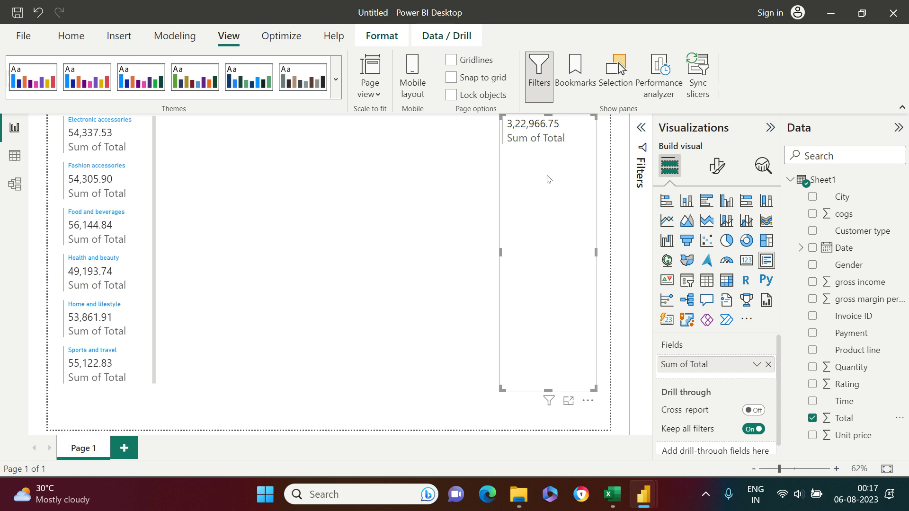
pyautogui.moveTo(859, 350); pyautogui.dragTo(734, 365)
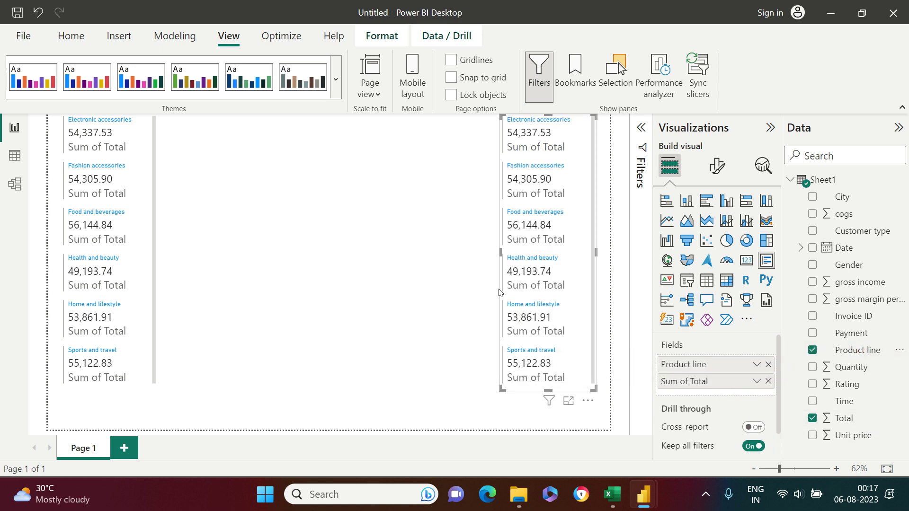
pyautogui.moveTo(549, 390); pyautogui.dragTo(548, 420)
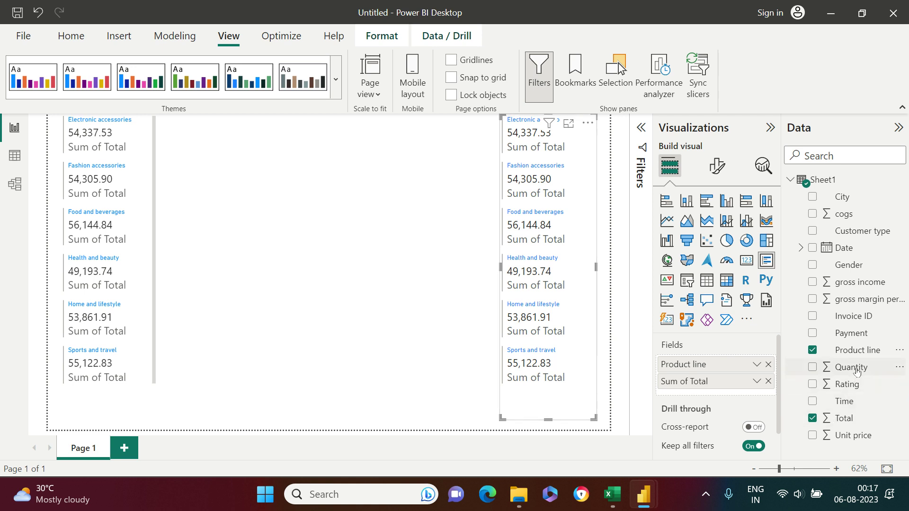
# Add Quantity before Sum of Total on the right card and widen it into two columns
pyautogui.moveTo(856, 371); pyautogui.dragTo(731, 374)
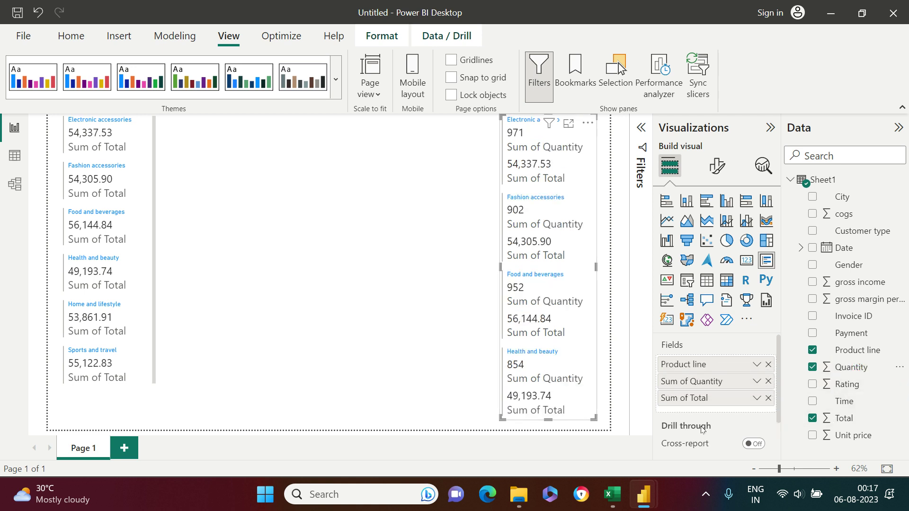
pyautogui.moveTo(499, 268); pyautogui.dragTo(307, 271)
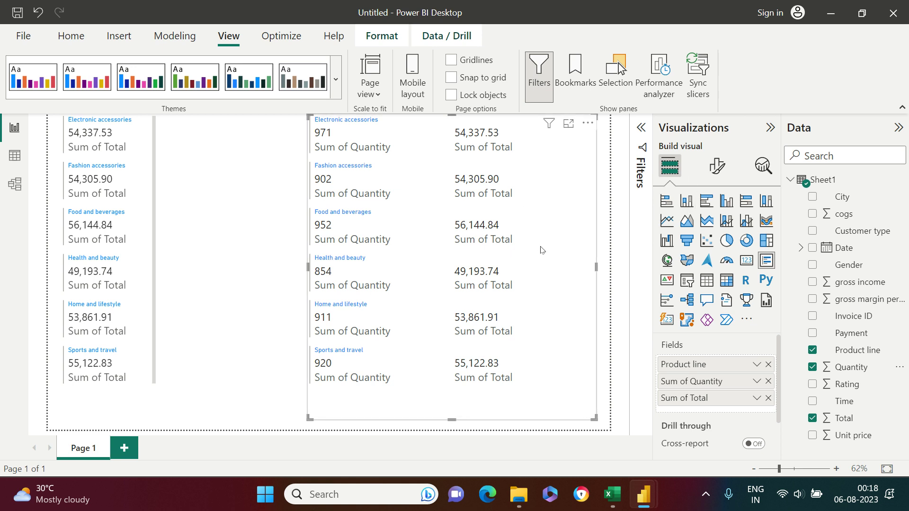
pyautogui.click(717, 165)
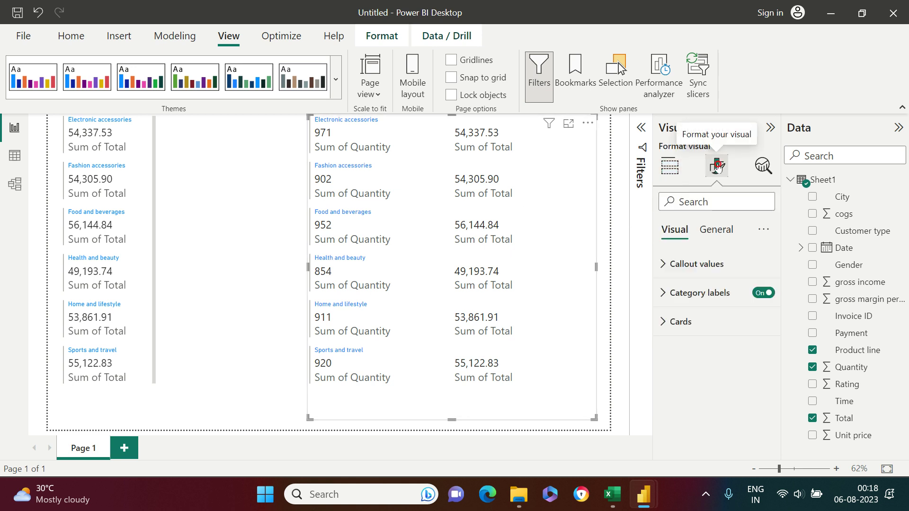
# Rename Sum of Quantity to 'Total Quantity Sold' for this visual
pyautogui.click(668, 169)
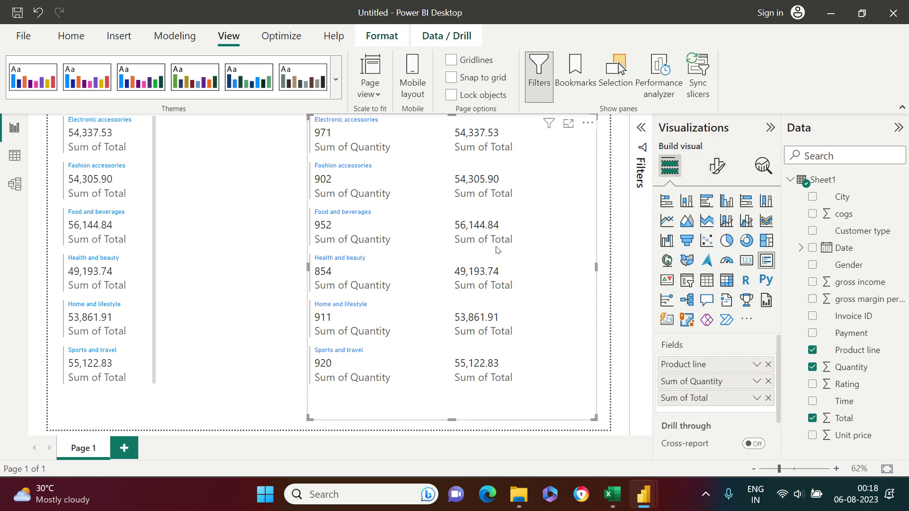
pyautogui.click(757, 381)
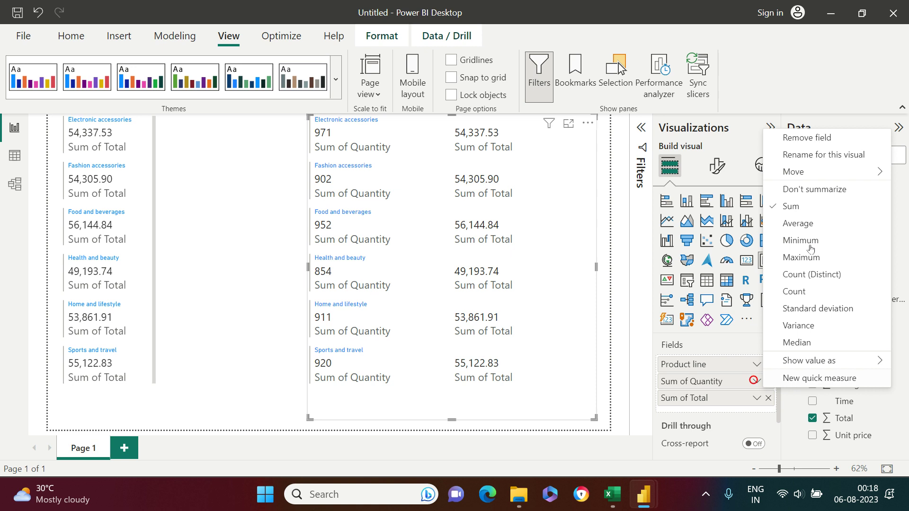
pyautogui.click(826, 154)
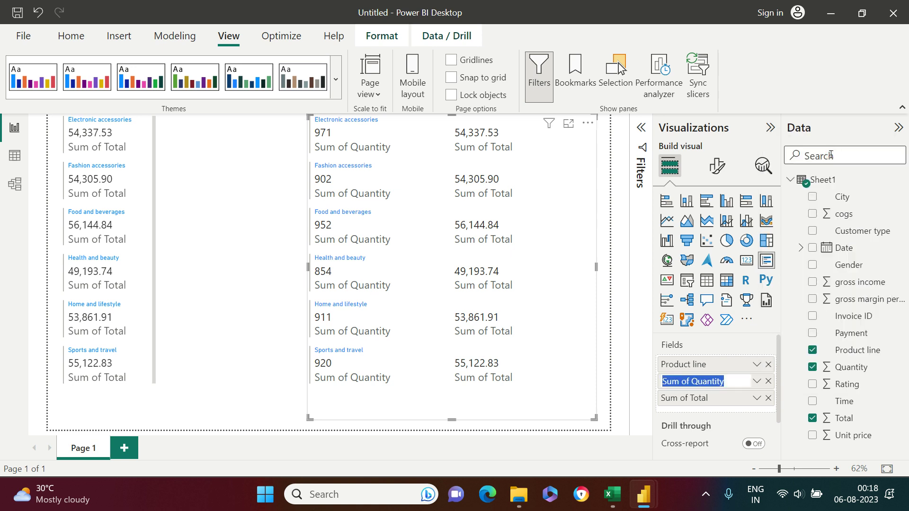
pyautogui.write('tOT')
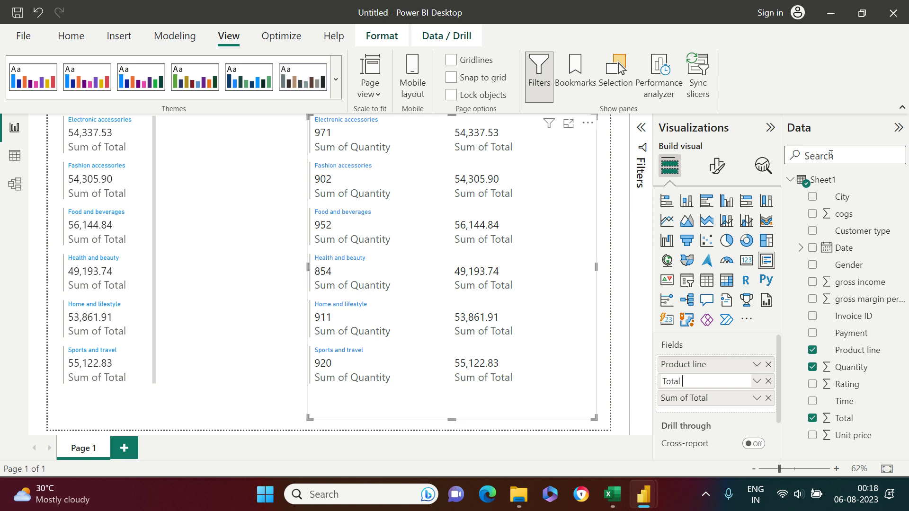
pyautogui.write('al Quantity Sold')
pyautogui.press('Return')
# Rename Sum of Total for this visual to 'Total Sales by Product'
pyautogui.click(757, 398)
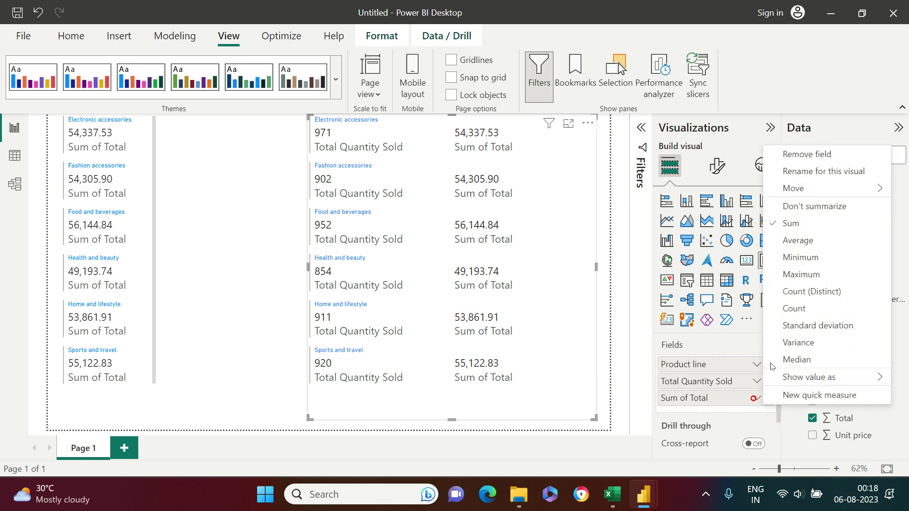
pyautogui.click(822, 171)
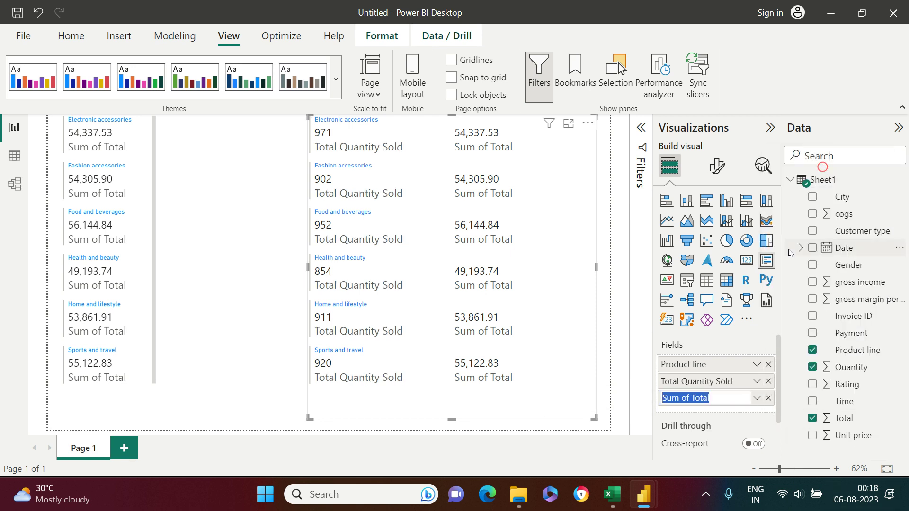
pyautogui.write('Total Sa')
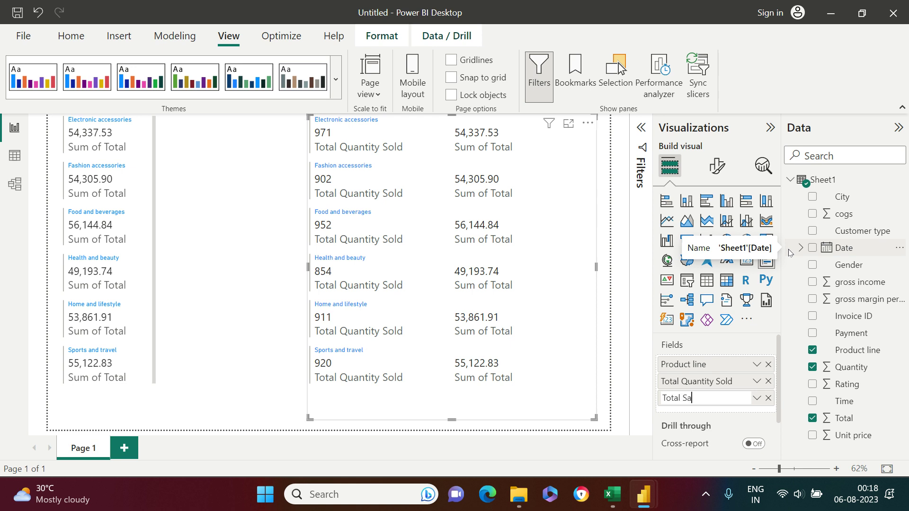
pyautogui.write('les by Product')
pyautogui.press('Return')
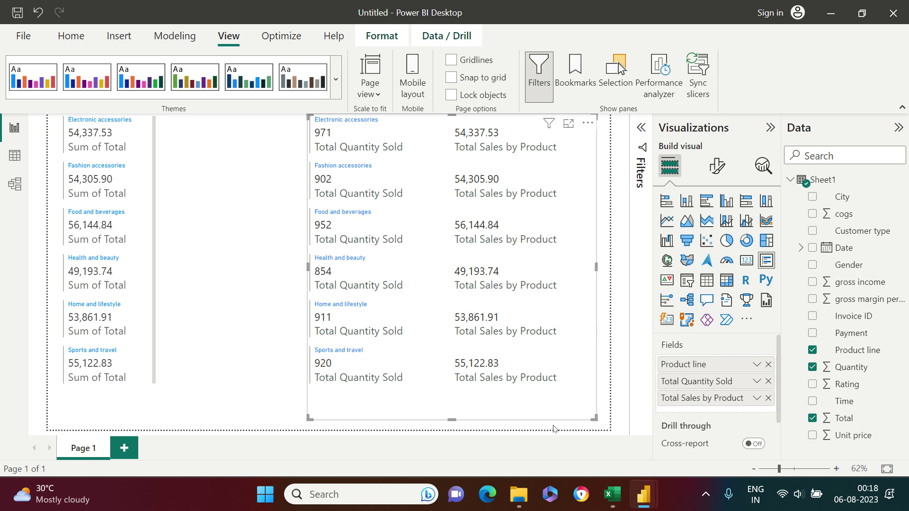
# Shorten the sales field label to 'Total Sales' by removing ' by Product'
pyautogui.click(755, 398)
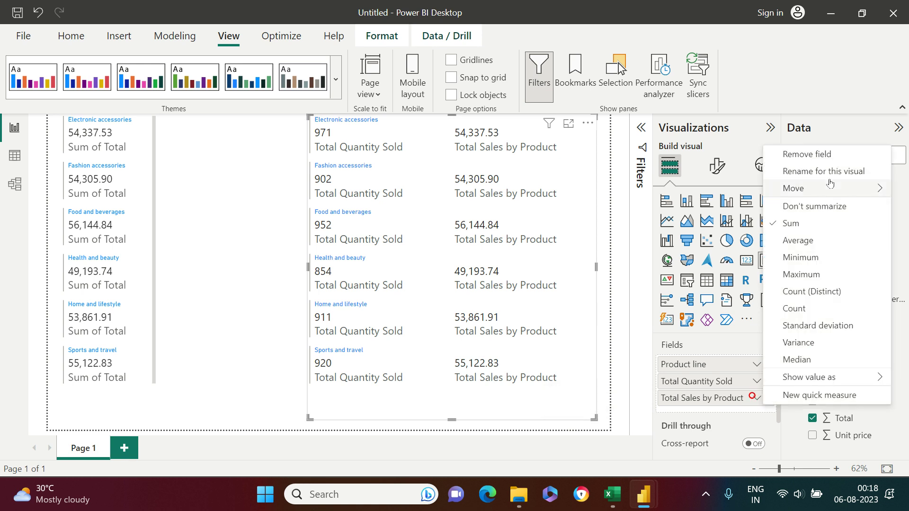
pyautogui.click(826, 172)
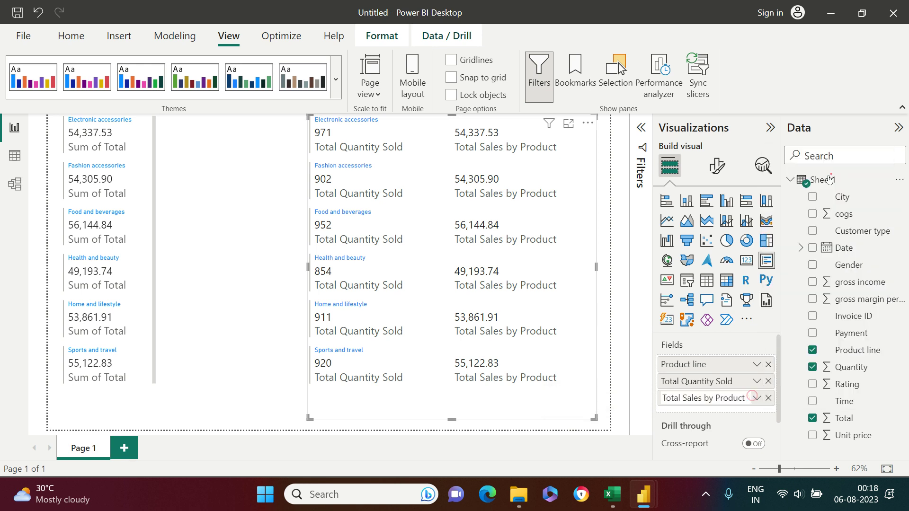
pyautogui.click(705, 397)
pyautogui.hotkey('shift', 'End')
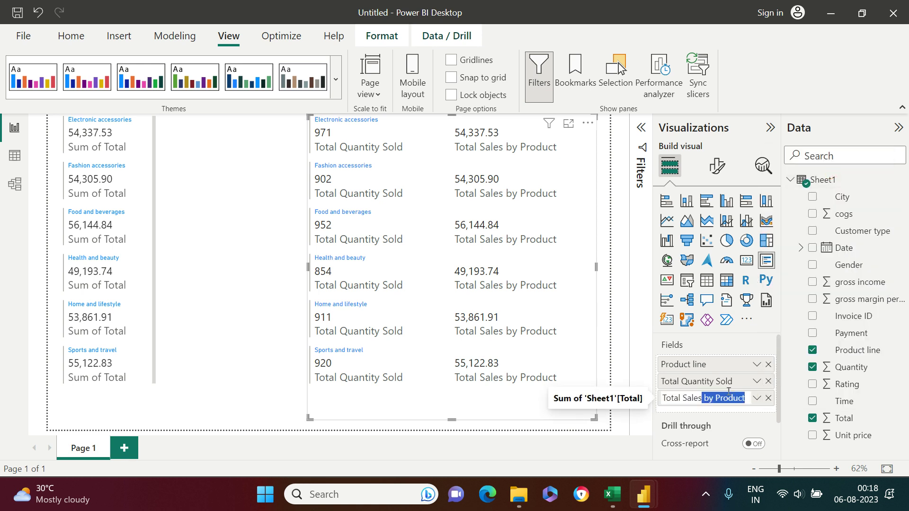
pyautogui.press('BackSpace')
pyautogui.press('Return')
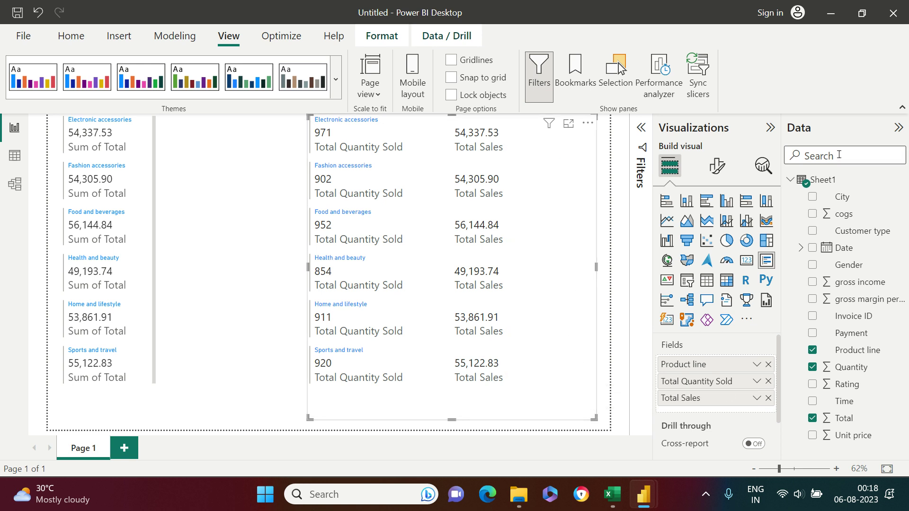
# Cross-highlight Food and beverages, Health and beauty, and Fashion accessories, then clear the highlight
pyautogui.click(542, 224)
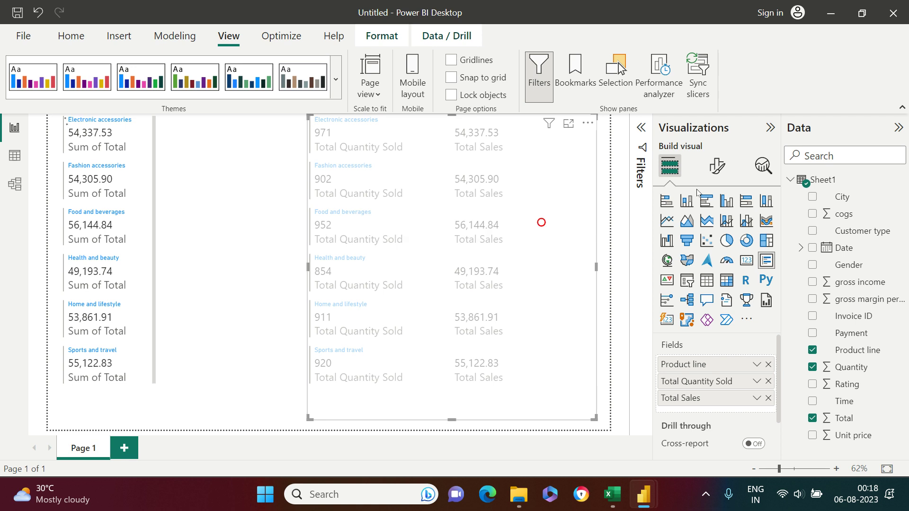
pyautogui.click(561, 258)
pyautogui.click(562, 197)
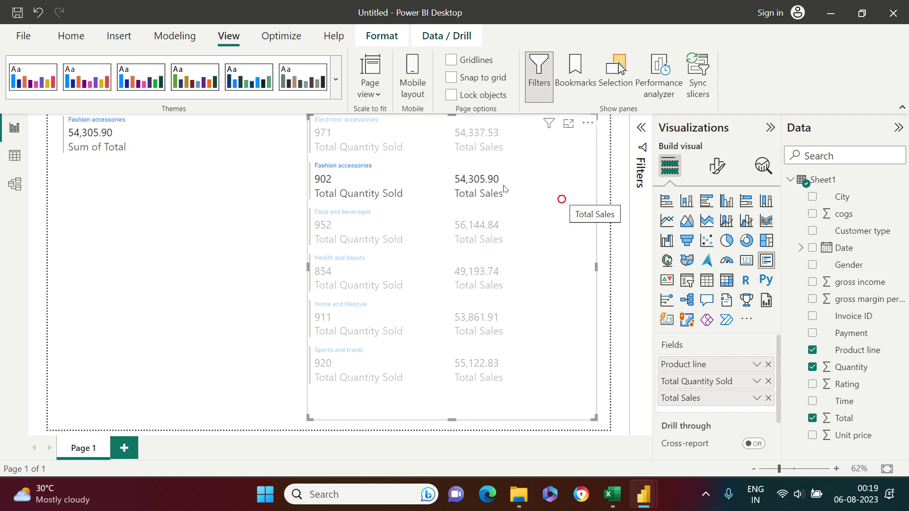
pyautogui.click(237, 261)
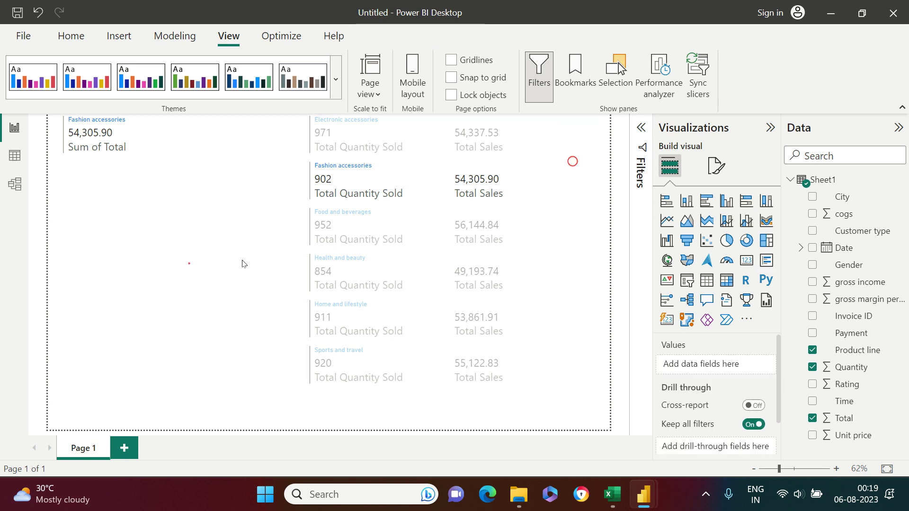
pyautogui.click(524, 209)
pyautogui.click(359, 234)
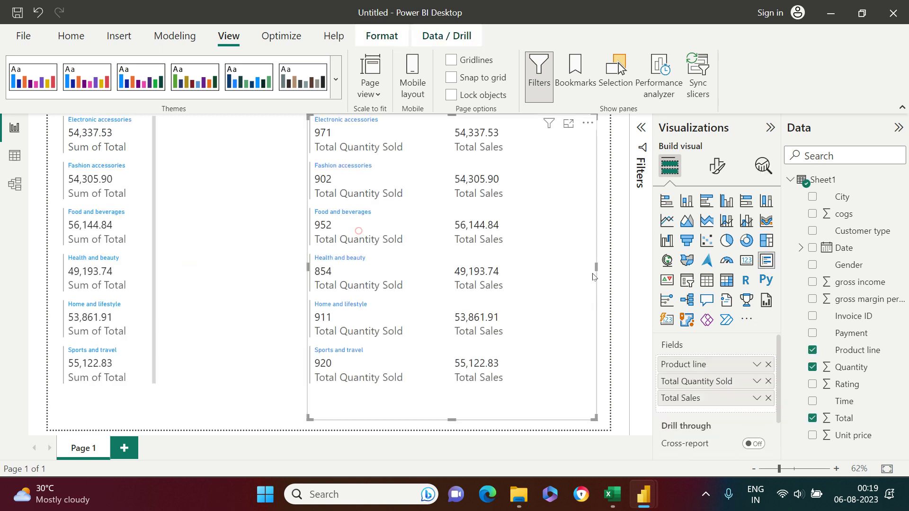
# Delete the left duplicate multi-row card and select the remaining one
pyautogui.click(139, 195)
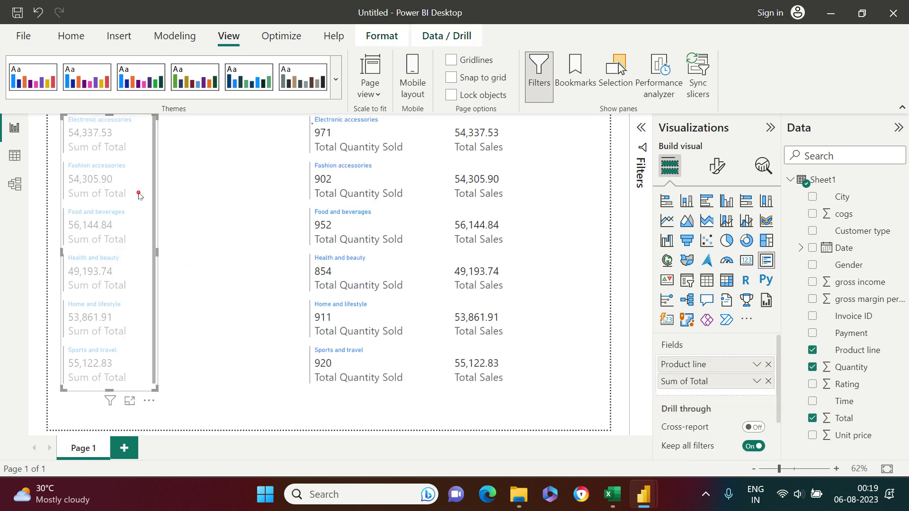
pyautogui.press('Delete')
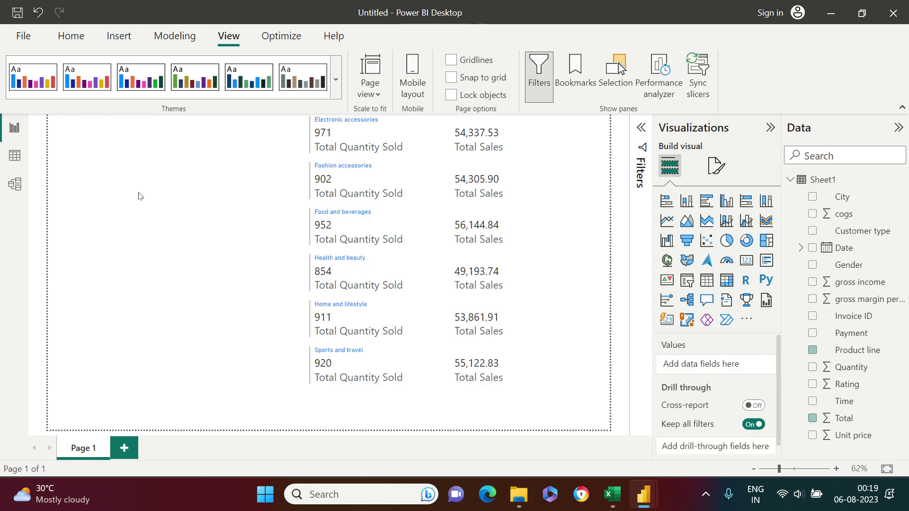
pyautogui.click(532, 211)
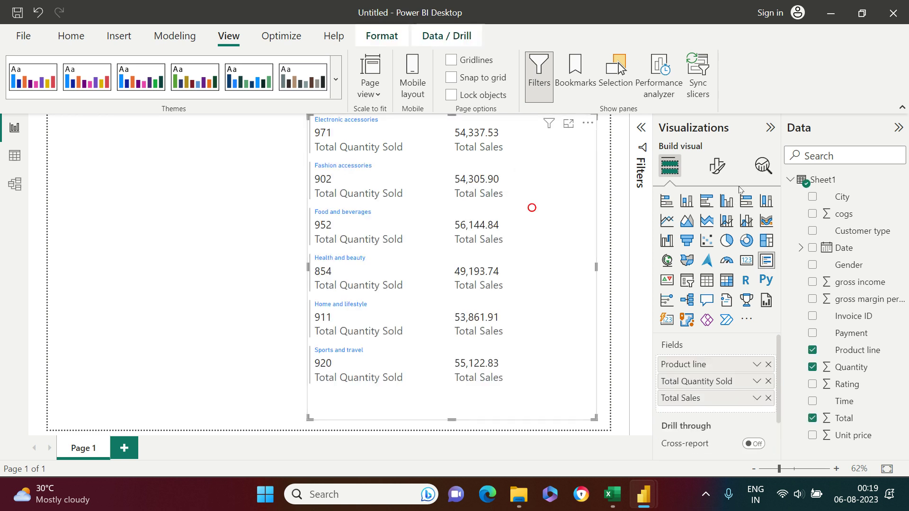
# Toggle Bold on and off for the card's callout values, leaving them in regular weight
pyautogui.click(723, 174)
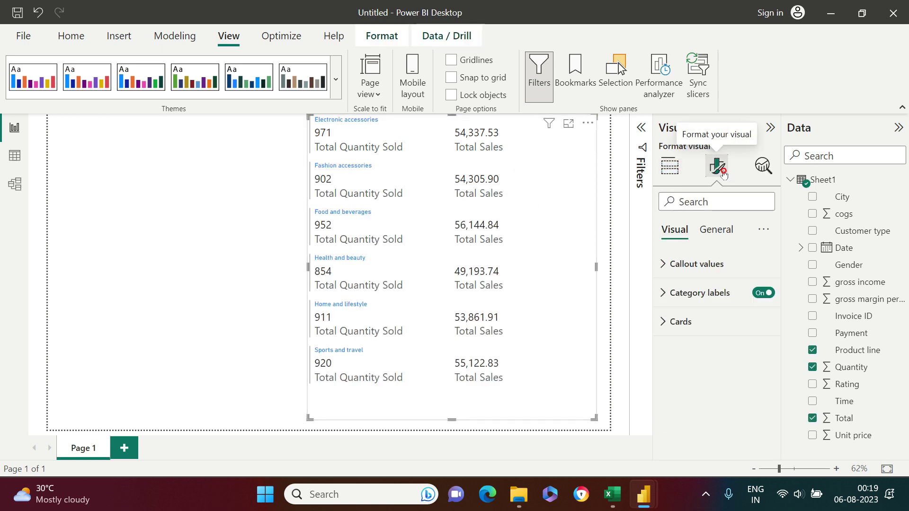
pyautogui.click(666, 263)
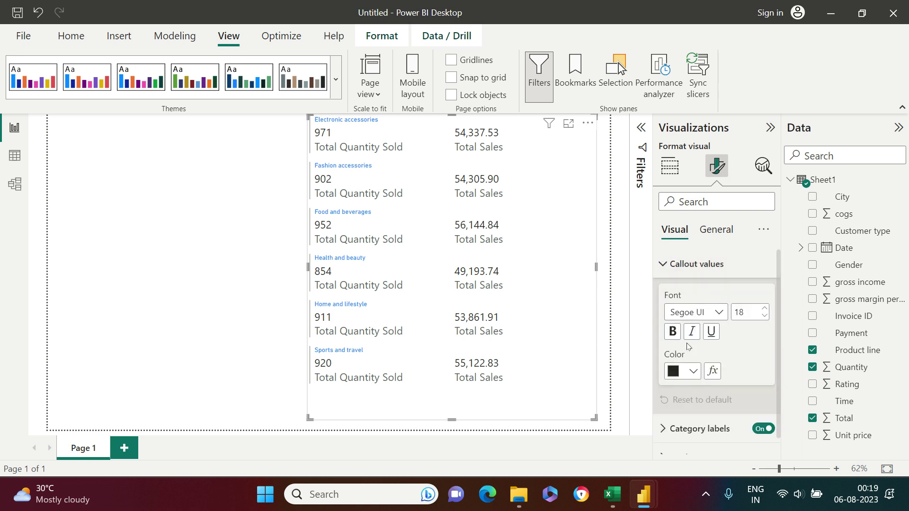
pyautogui.click(673, 331)
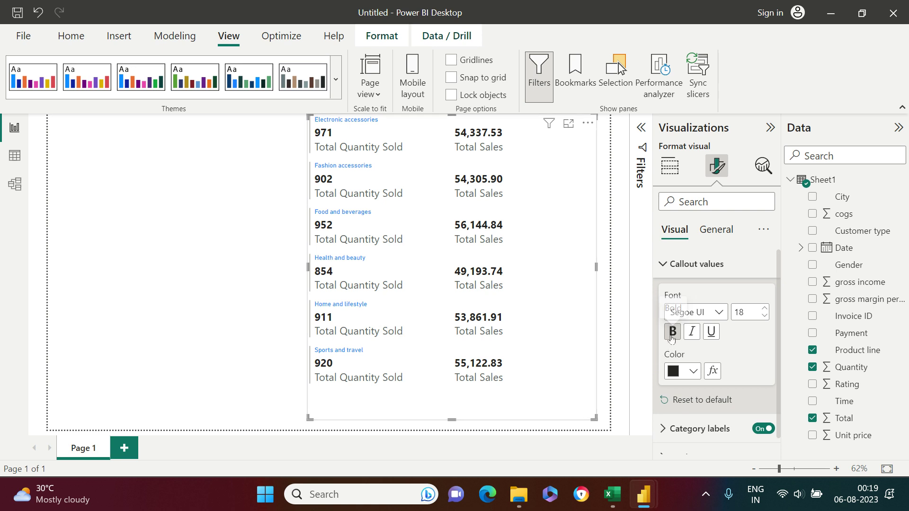
pyautogui.click(671, 336)
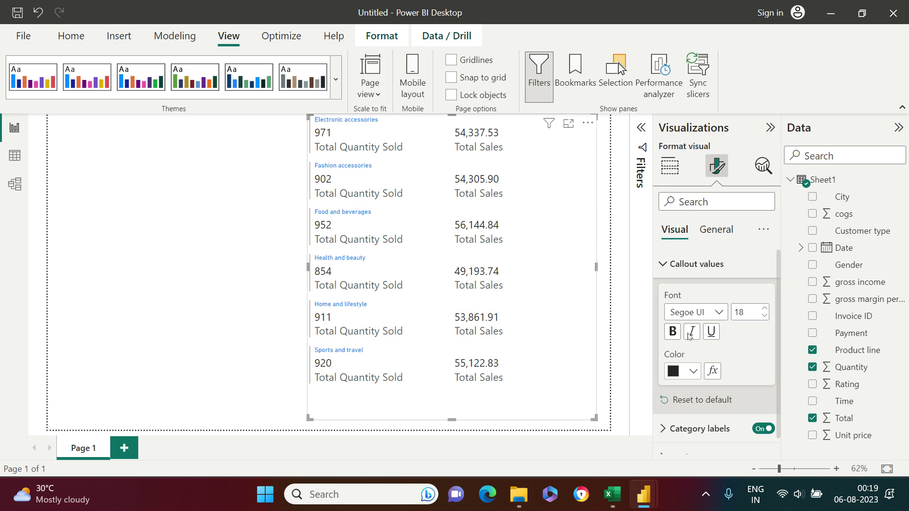
pyautogui.click(672, 265)
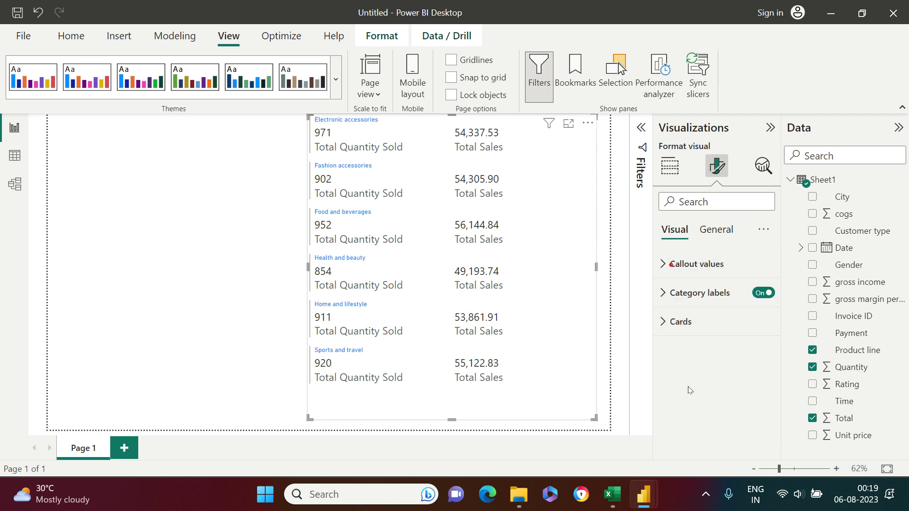
# Make the Total Quantity Sold and Total Sales category labels bold, orange and size 16
pyautogui.click(664, 293)
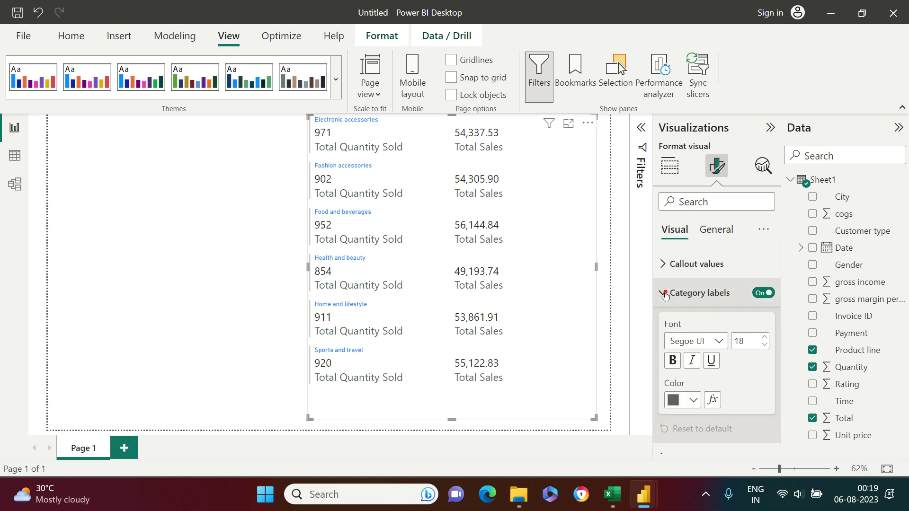
pyautogui.click(763, 337)
pyautogui.click(763, 338)
pyautogui.click(763, 338)
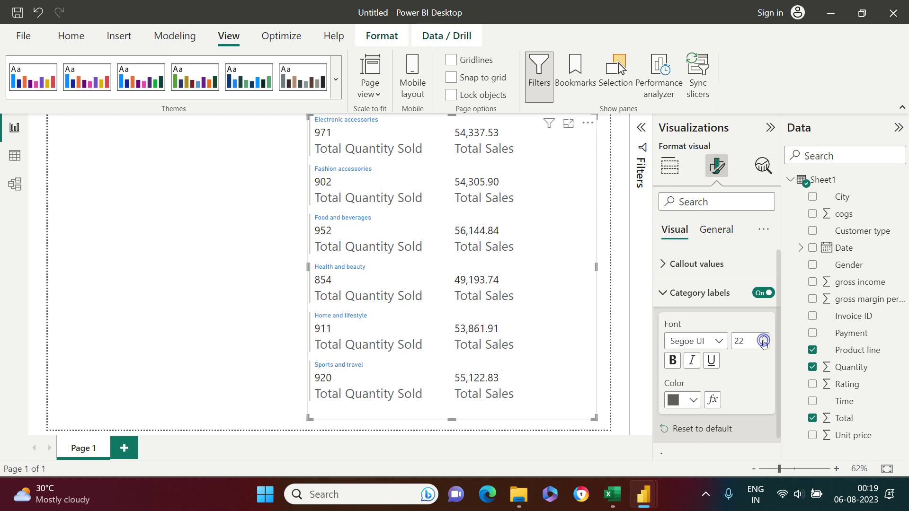
pyautogui.click(764, 345)
pyautogui.click(763, 346)
pyautogui.click(763, 346)
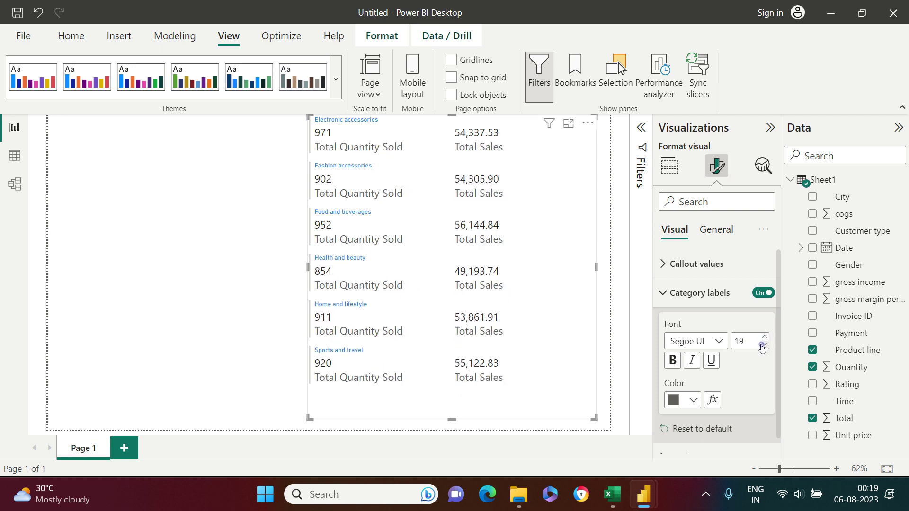
pyautogui.click(763, 346)
pyautogui.click(763, 346)
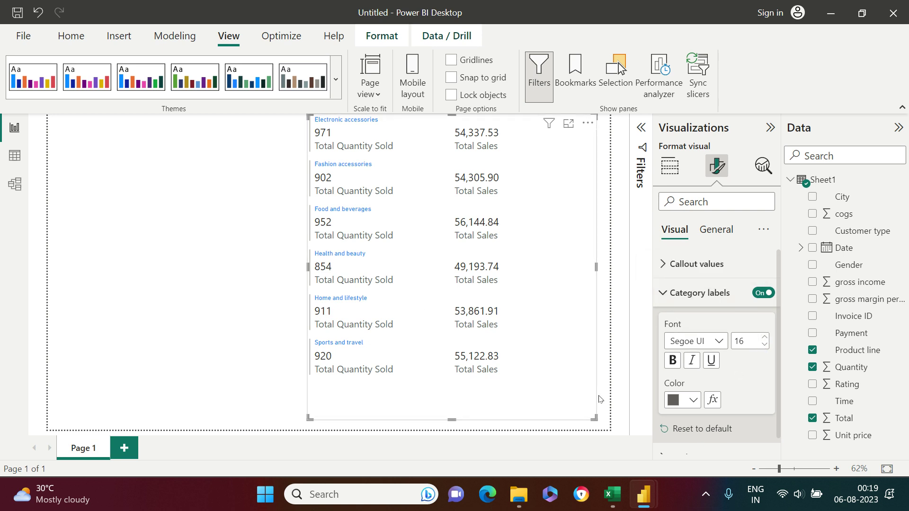
pyautogui.click(672, 361)
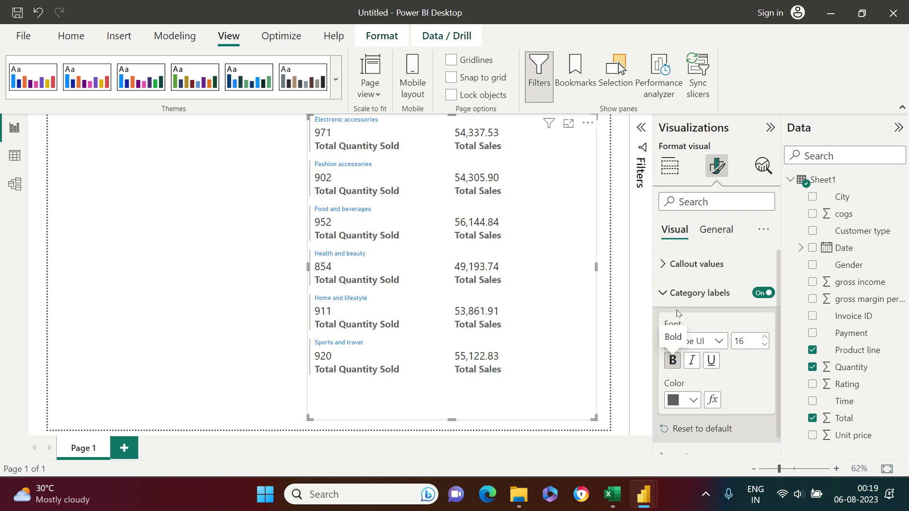
pyautogui.click(686, 403)
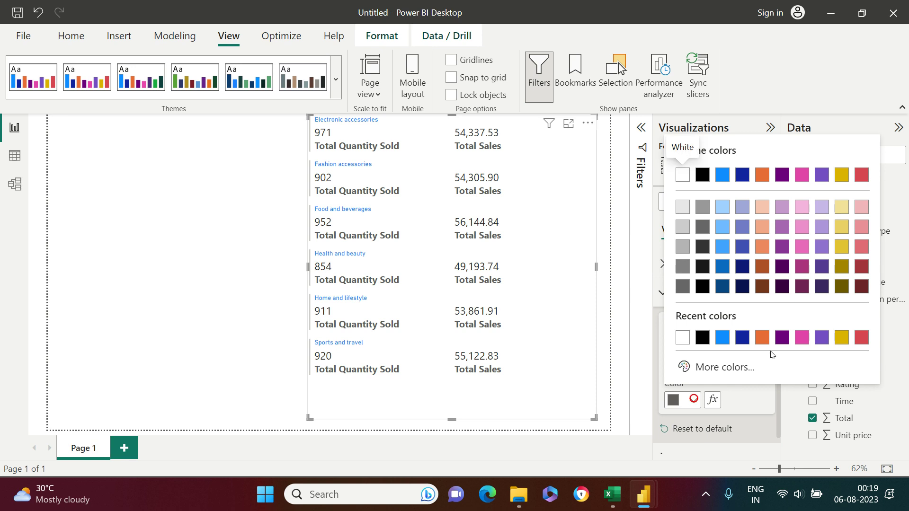
pyautogui.click(762, 337)
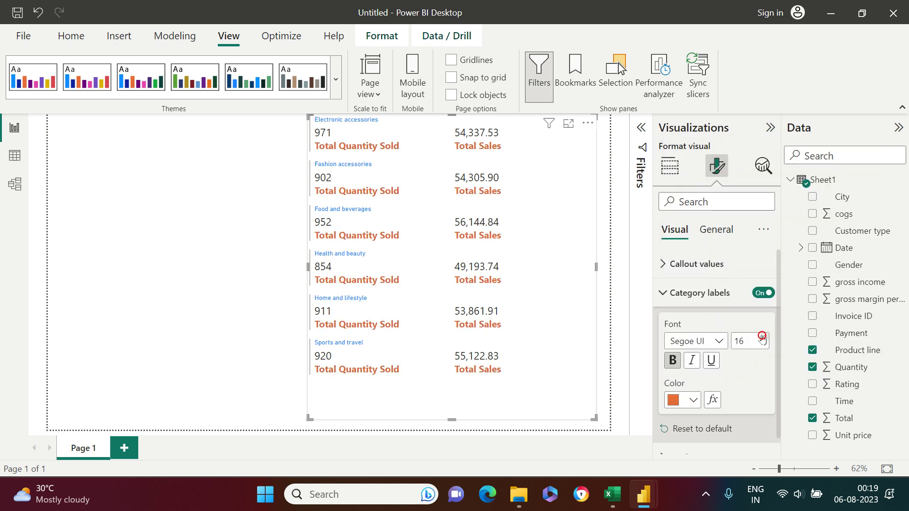
pyautogui.click(665, 294)
# Make the product-line card titles bold and pink at font size 15
pyautogui.click(665, 323)
pyautogui.scroll(-3, 700, 393)
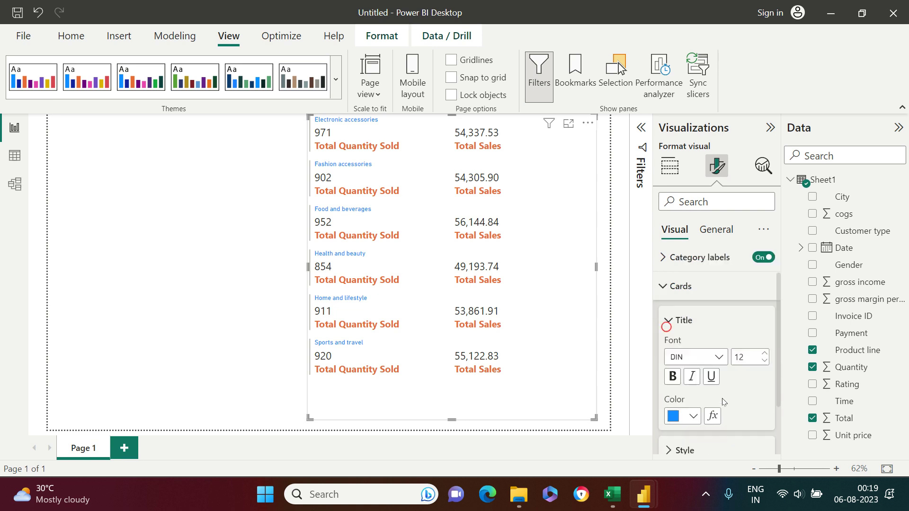
pyautogui.click(694, 361)
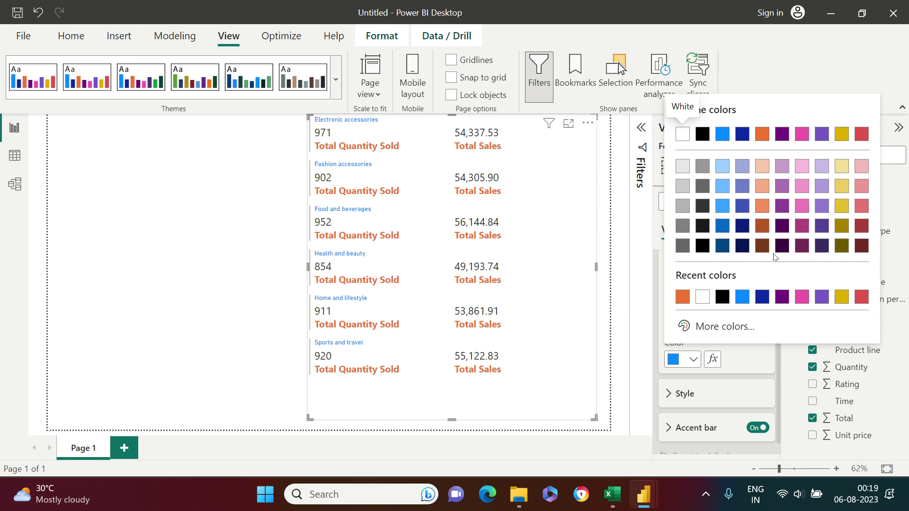
pyautogui.click(804, 209)
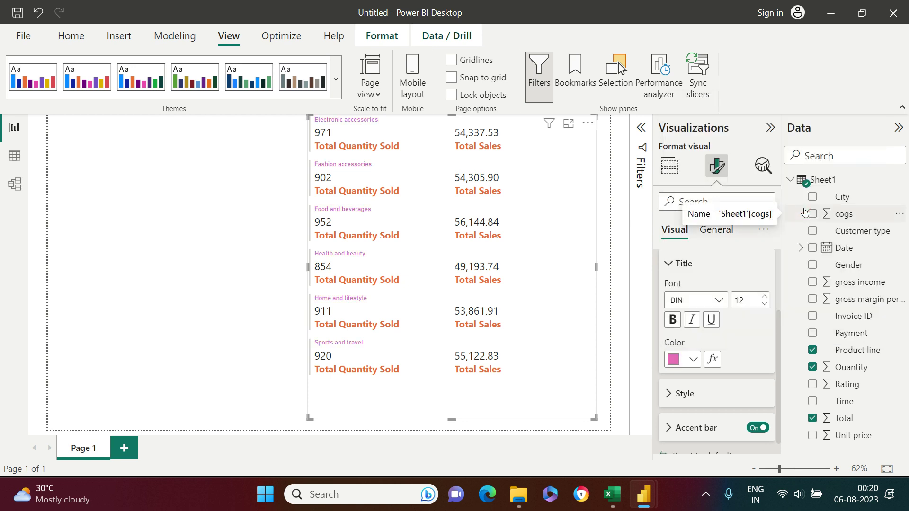
pyautogui.click(674, 320)
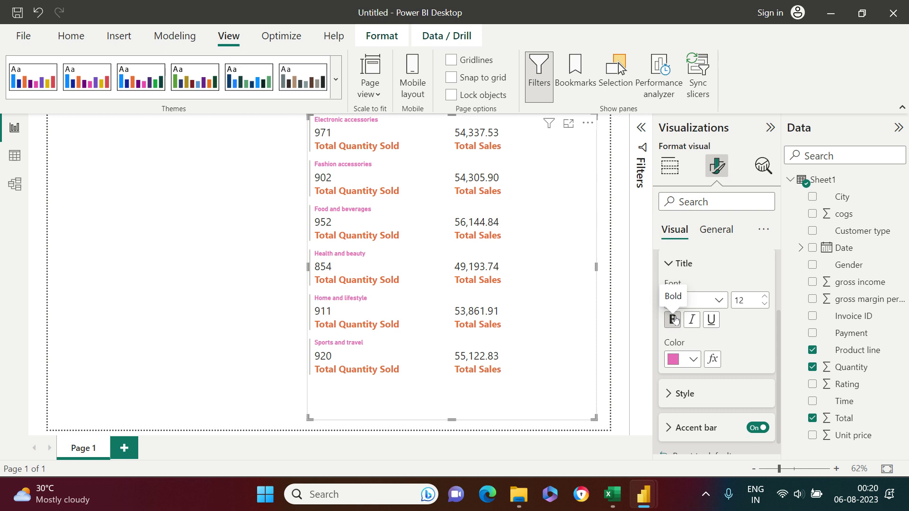
pyautogui.click(765, 297)
pyautogui.click(765, 297)
pyautogui.click(765, 297)
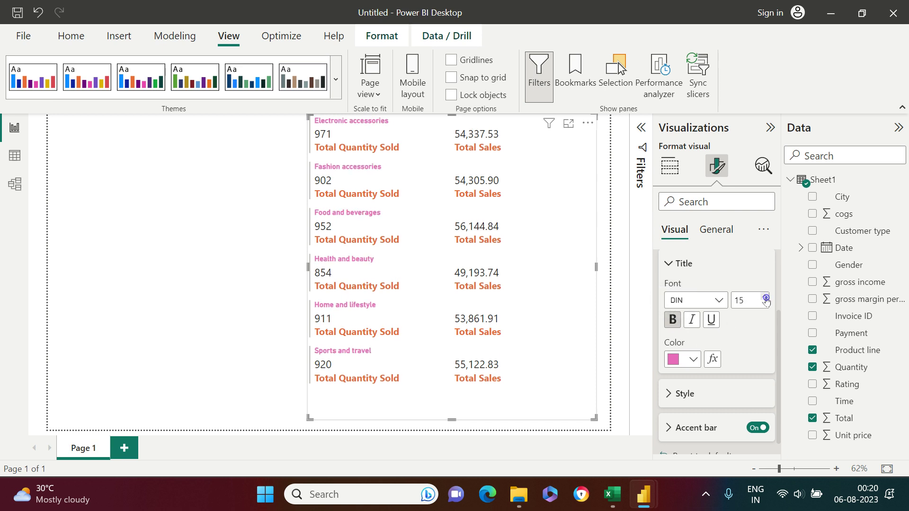
# Shrink the category labels to size 13
pyautogui.scroll(2, 701, 320)
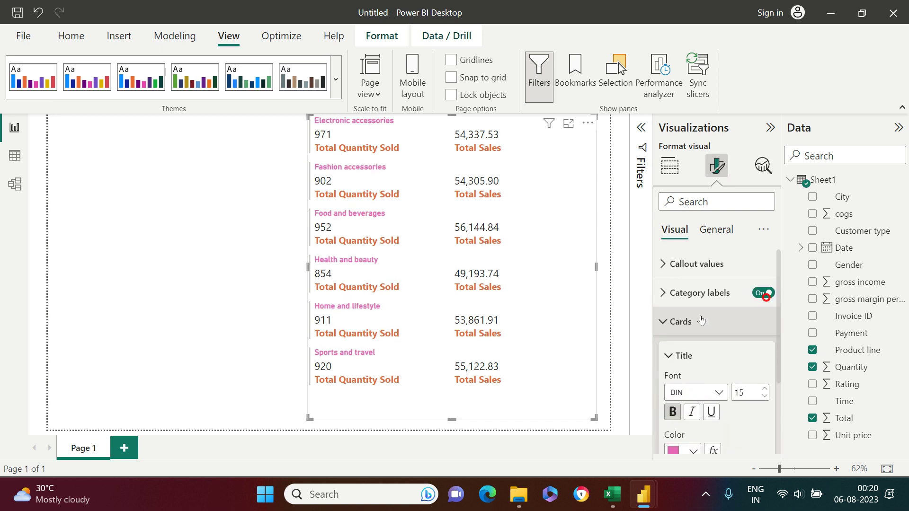
pyautogui.click(663, 293)
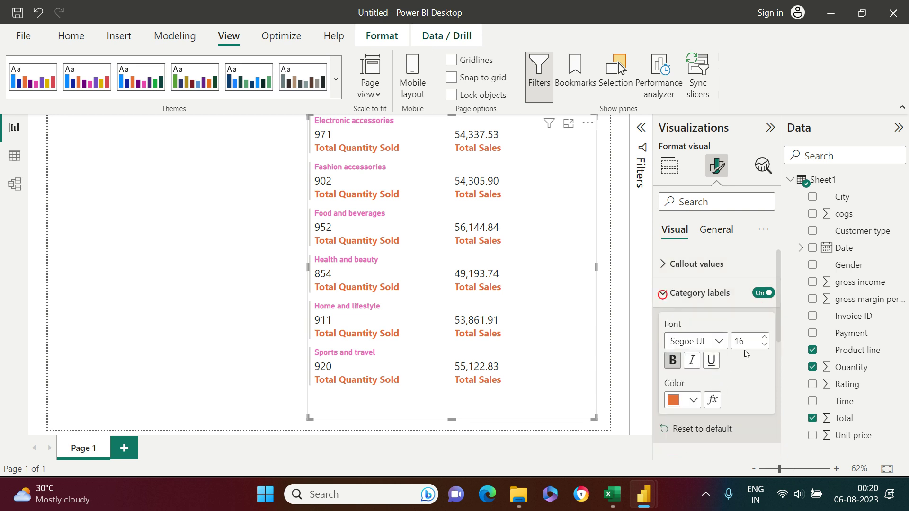
pyautogui.click(763, 345)
pyautogui.click(764, 345)
pyautogui.click(763, 345)
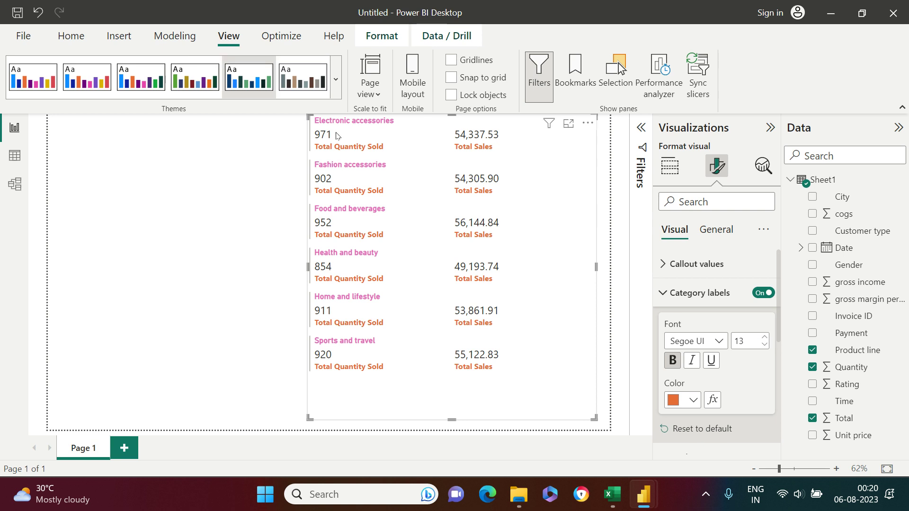
# Shorten the card visual from the bottom and collapse the label and card settings
pyautogui.moveTo(452, 420); pyautogui.dragTo(450, 382)
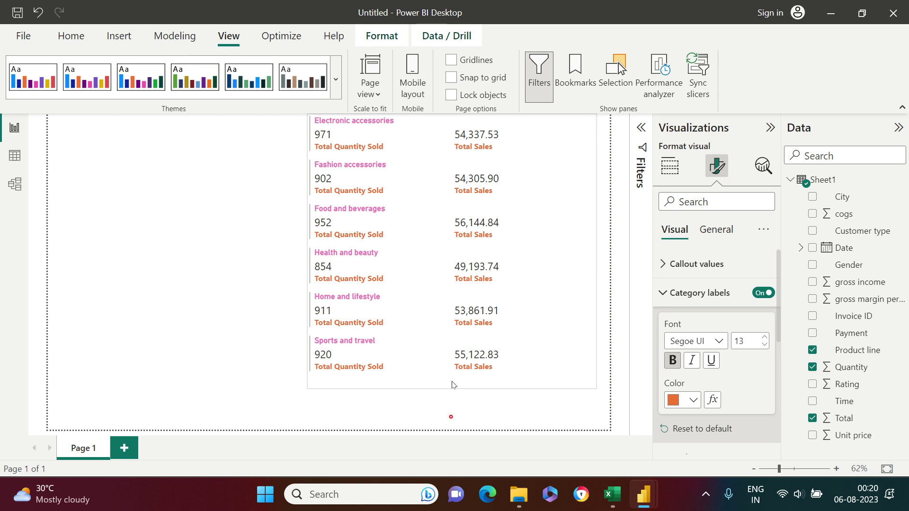
pyautogui.click(660, 292)
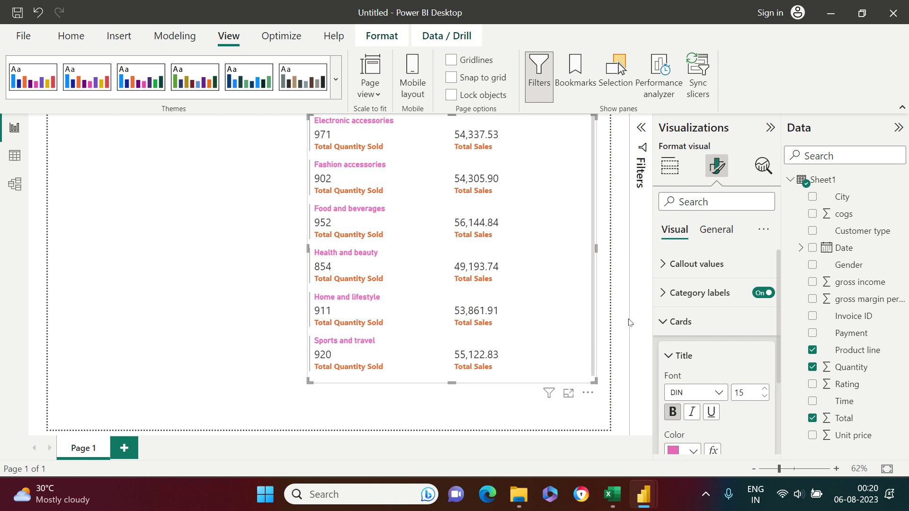
pyautogui.click(662, 324)
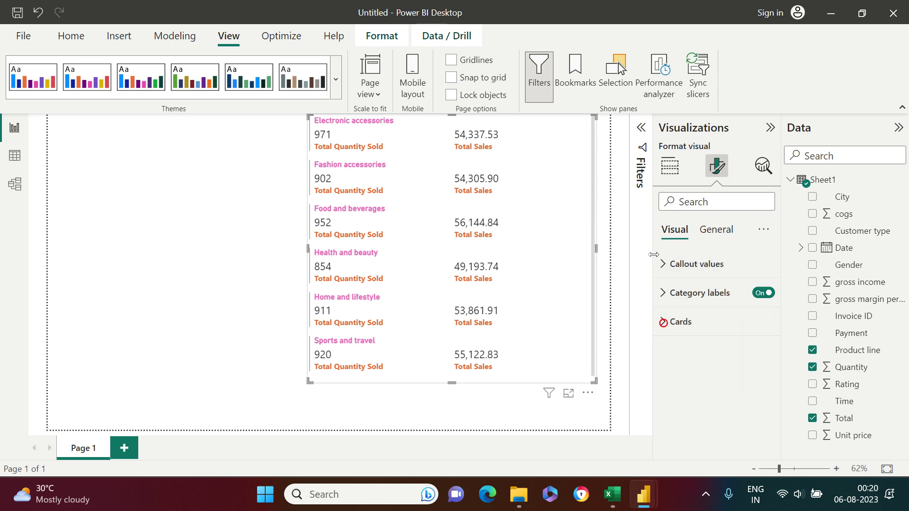
pyautogui.click(707, 227)
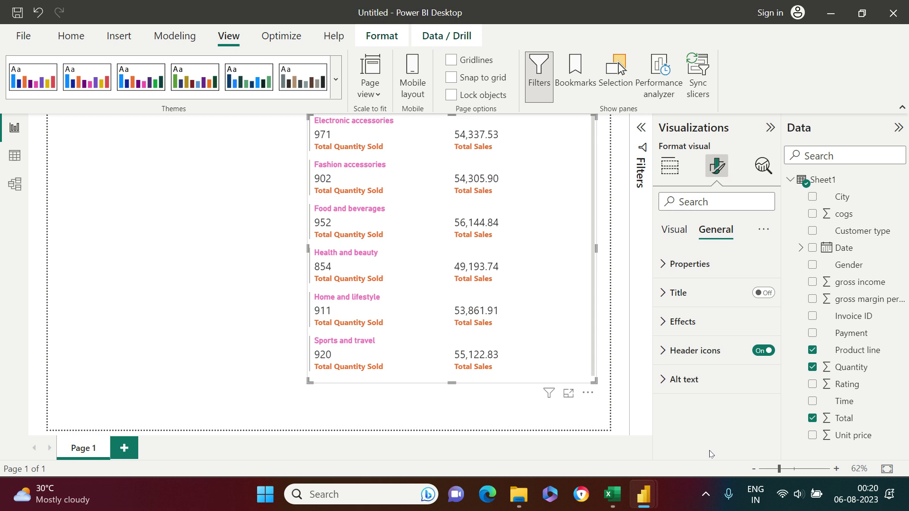
pyautogui.click(674, 230)
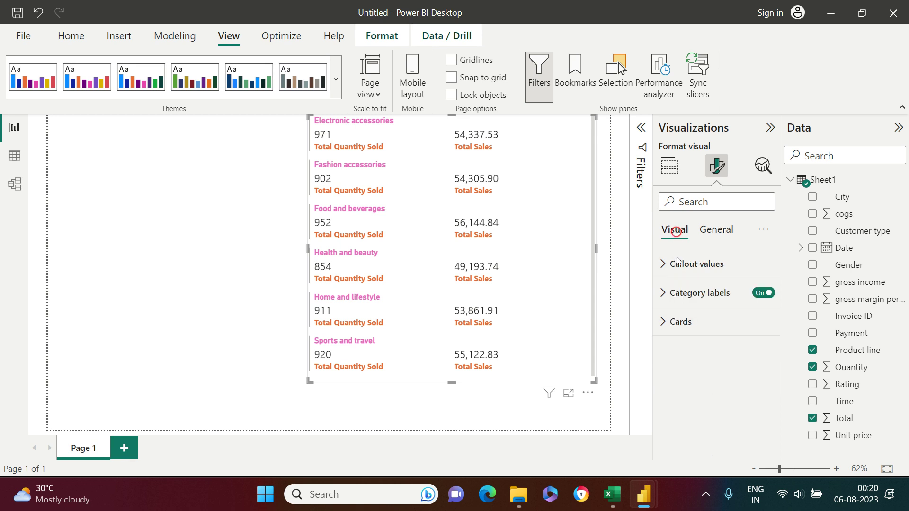
# Reselect the card, clear the Sports and travel highlight, and reveal its Cards settings
pyautogui.click(617, 397)
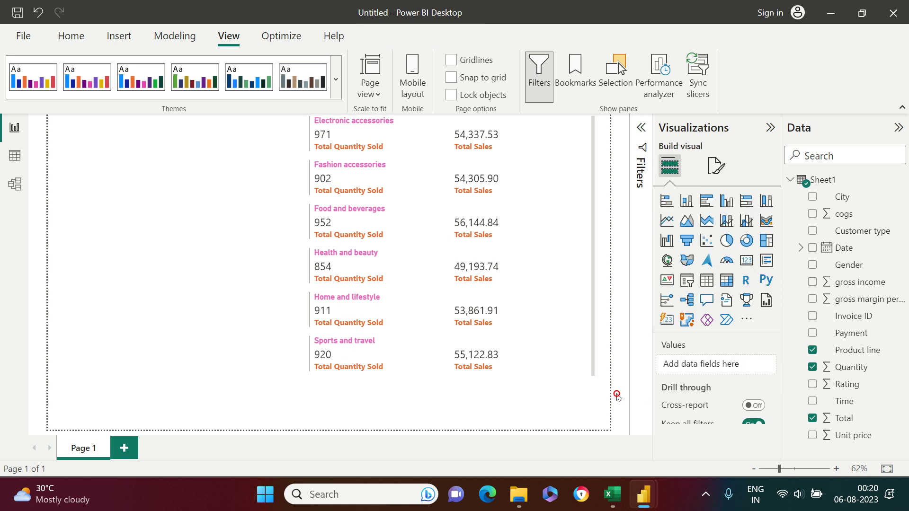
pyautogui.click(616, 393)
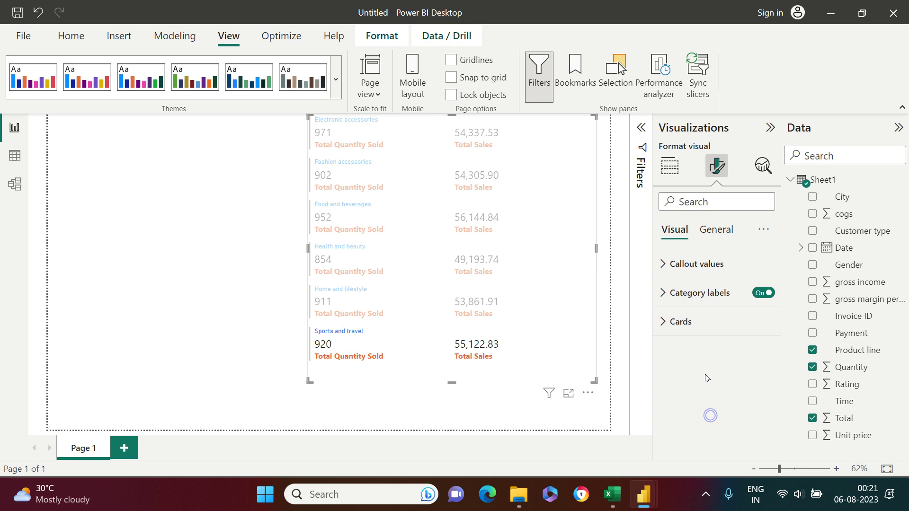
pyautogui.click(483, 364)
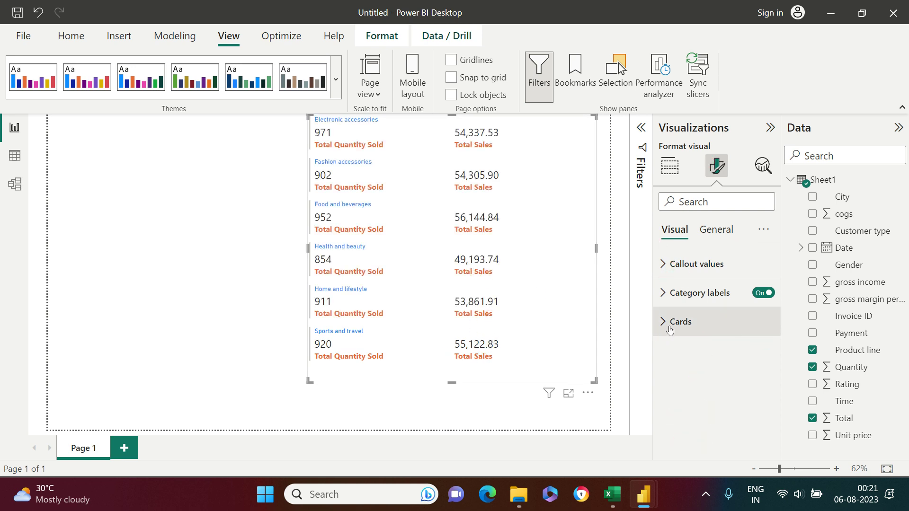
pyautogui.click(667, 292)
pyautogui.scroll(-1, 682, 408)
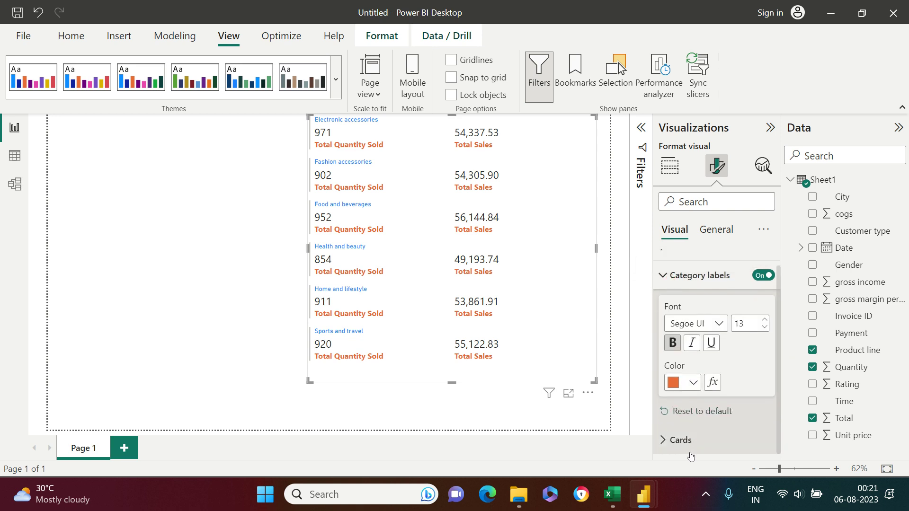
pyautogui.click(680, 439)
pyautogui.scroll(-5, 705, 441)
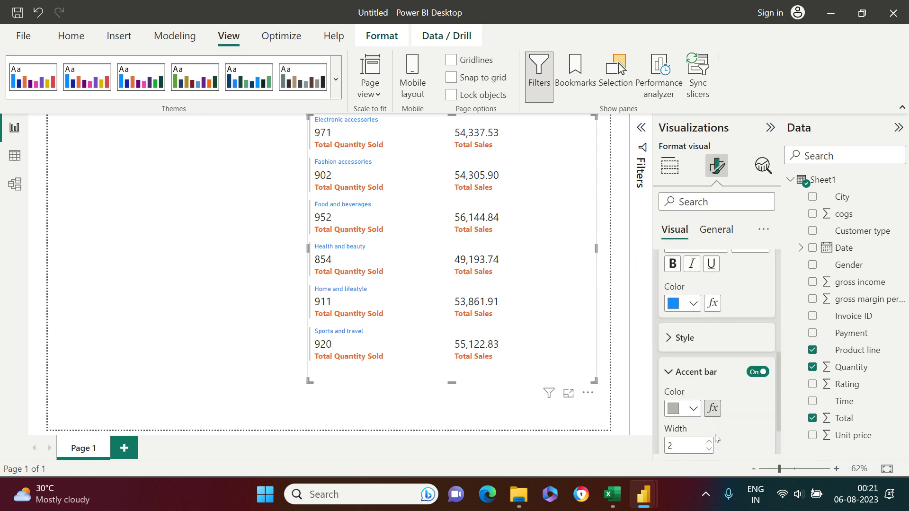
pyautogui.scroll(-2, 716, 434)
pyautogui.scroll(10, 733, 386)
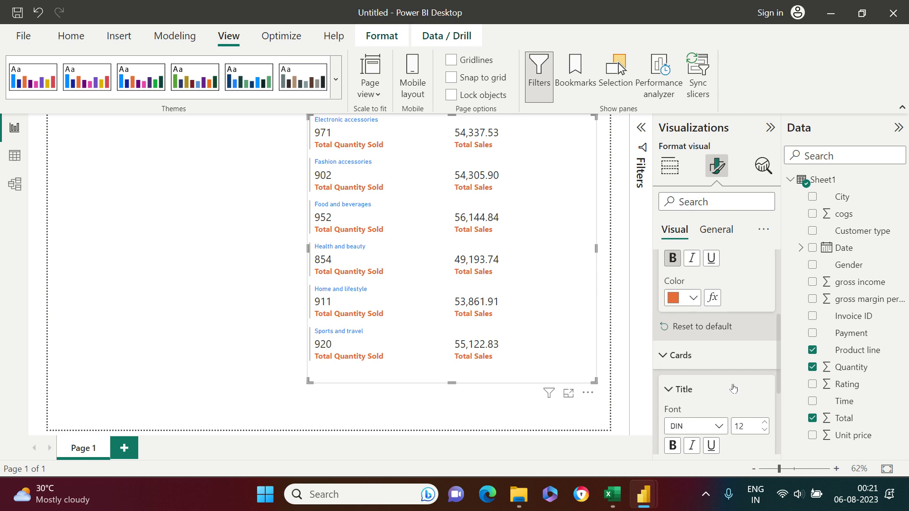
pyautogui.click(670, 358)
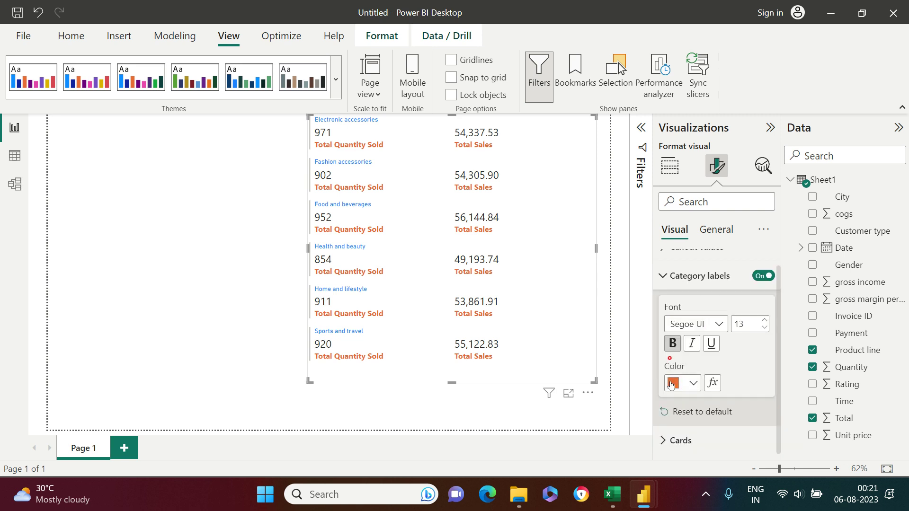
pyautogui.click(672, 440)
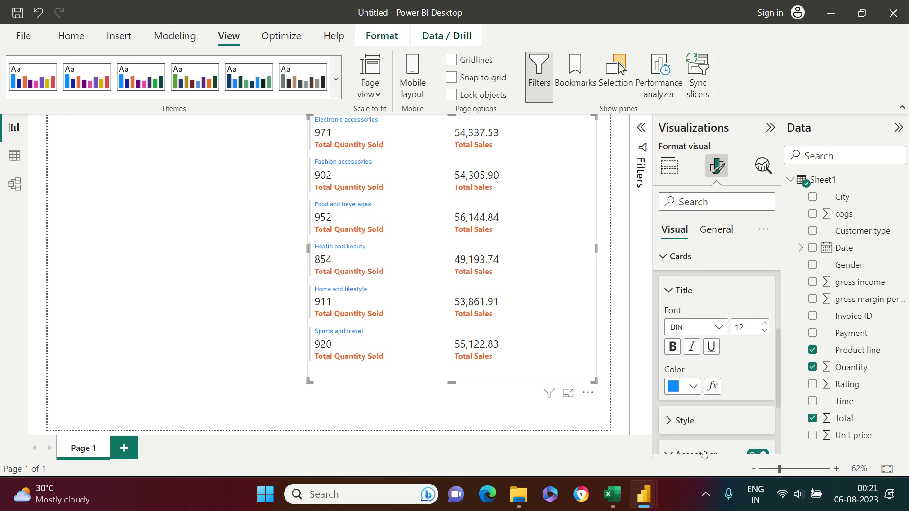
pyautogui.scroll(-2, 704, 453)
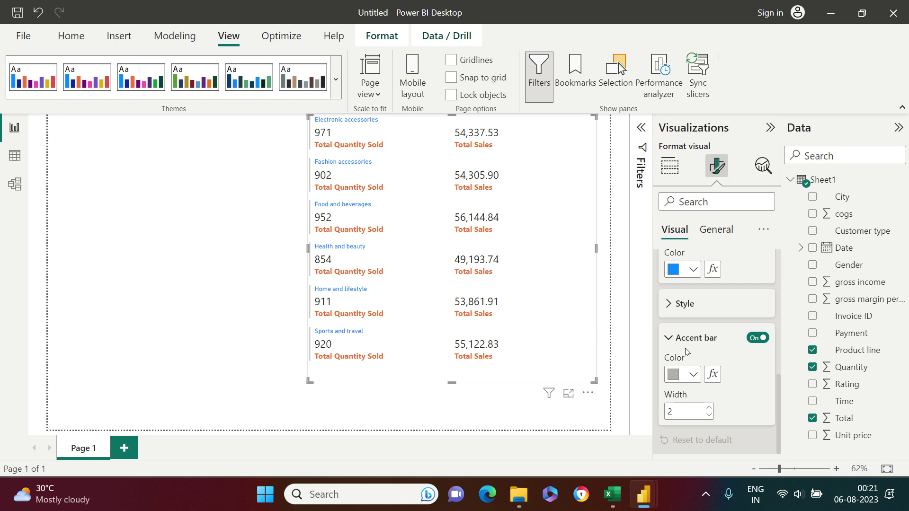
# Color the accent bar dark navy and widen it from 2 to 5
pyautogui.click(692, 374)
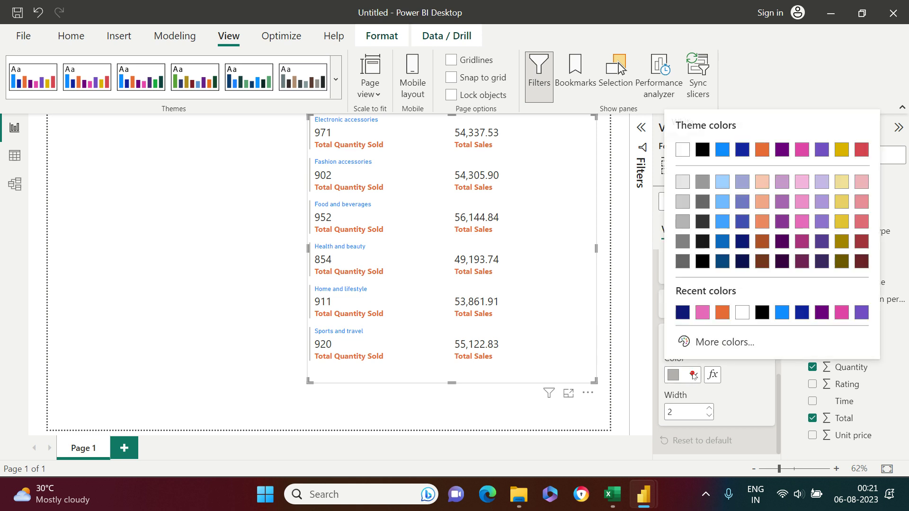
pyautogui.click(745, 246)
pyautogui.click(709, 408)
pyautogui.click(709, 408)
pyautogui.click(709, 408)
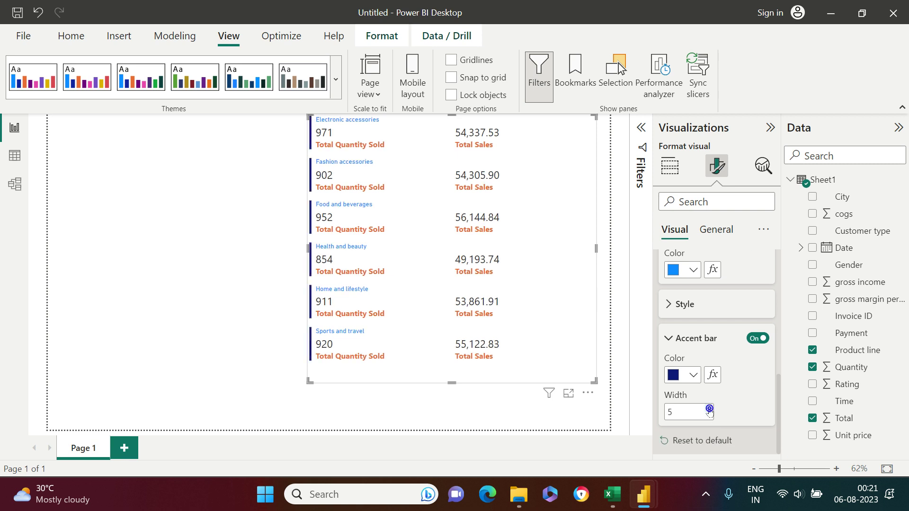
pyautogui.click(228, 304)
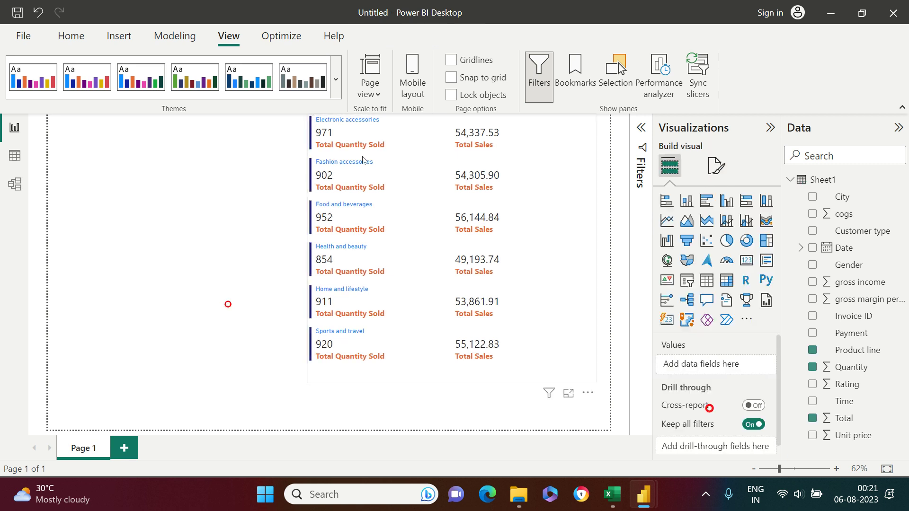
# Raise the product-line titles from 12 to 18, and make them bold and dark navy
pyautogui.click(405, 154)
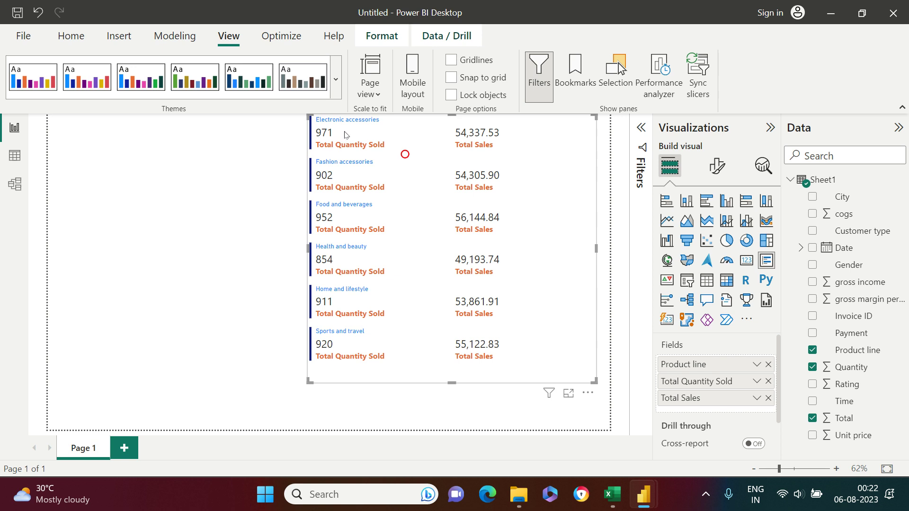
pyautogui.scroll(-1, 706, 400)
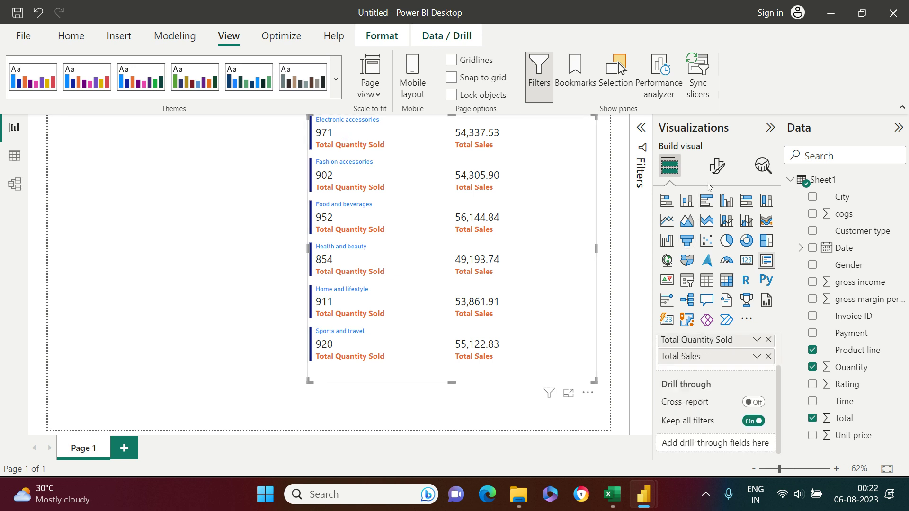
pyautogui.click(716, 166)
pyautogui.click(677, 322)
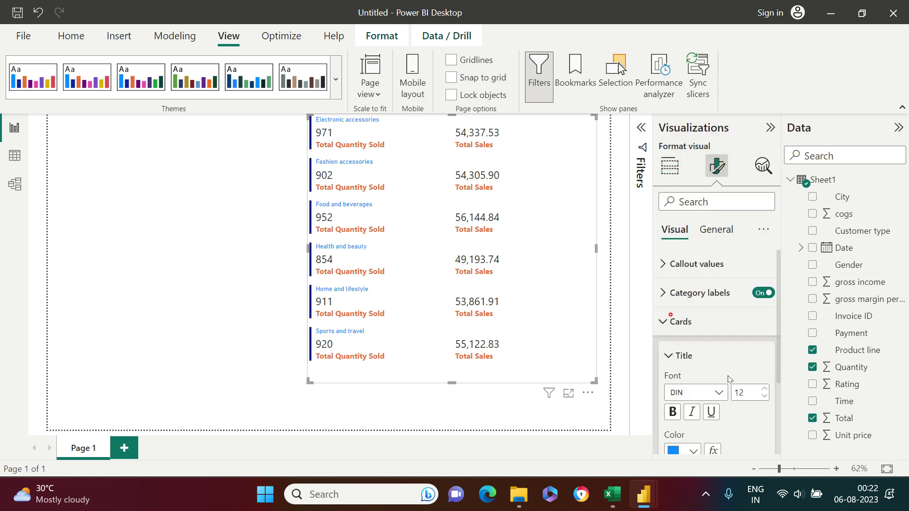
pyautogui.scroll(-2, 728, 376)
pyautogui.click(764, 328)
pyautogui.click(764, 327)
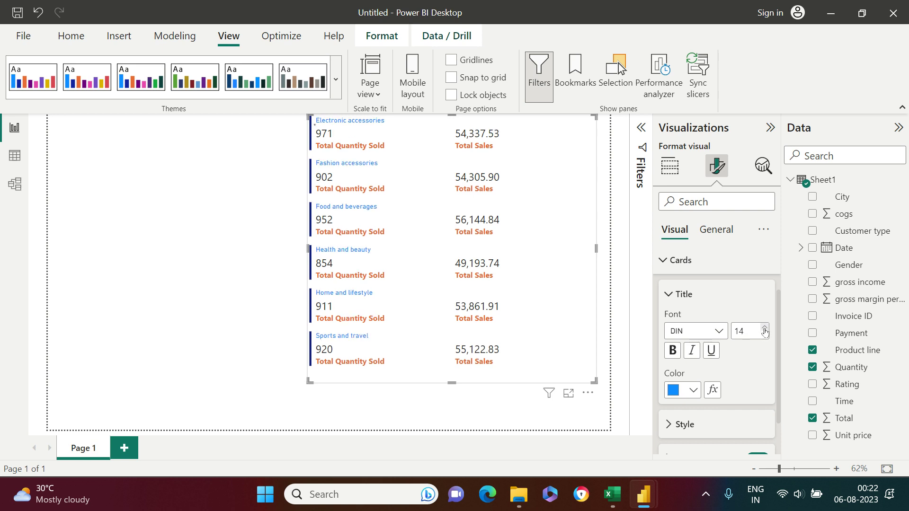
pyautogui.click(764, 327)
pyautogui.click(764, 327)
pyautogui.click(764, 327)
pyautogui.click(764, 328)
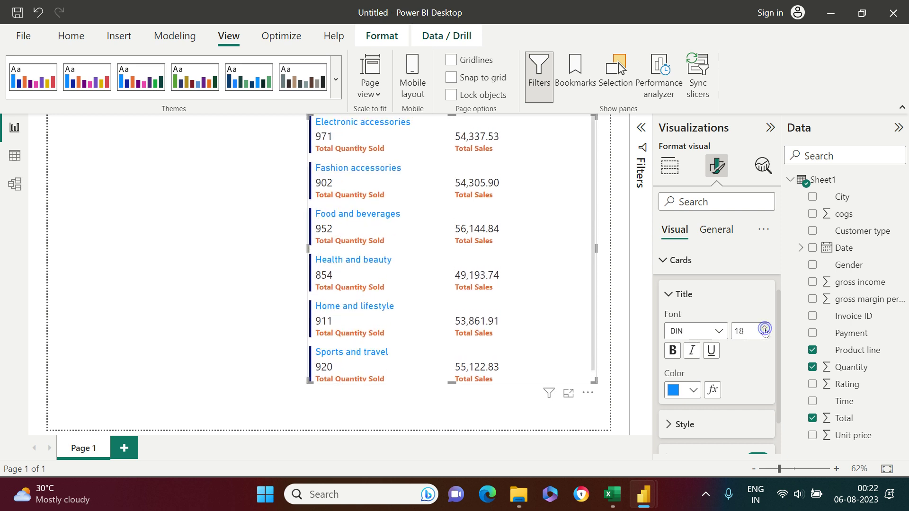
pyautogui.click(673, 351)
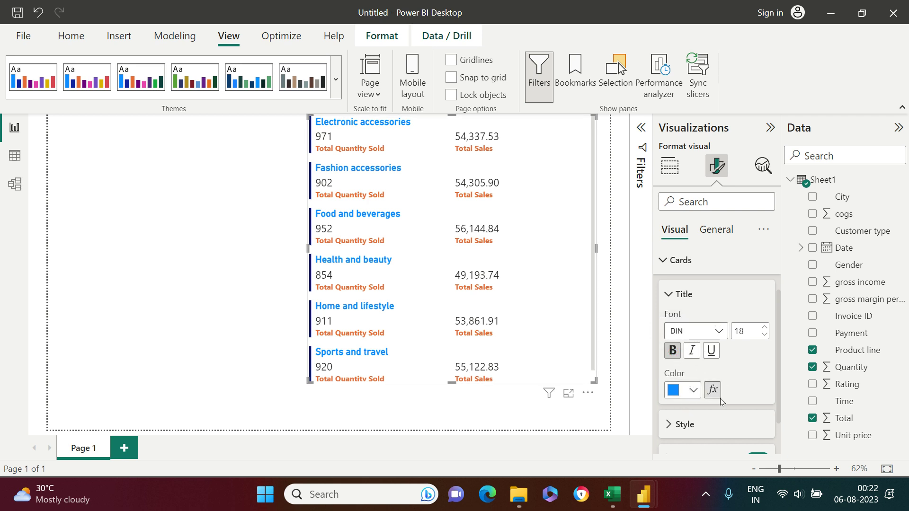
pyautogui.scroll(-1, 720, 398)
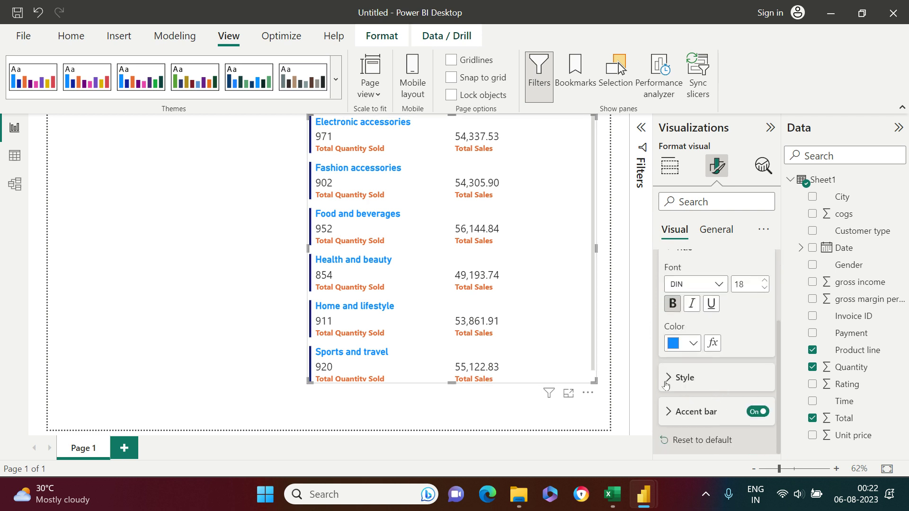
pyautogui.click(695, 347)
pyautogui.click(682, 284)
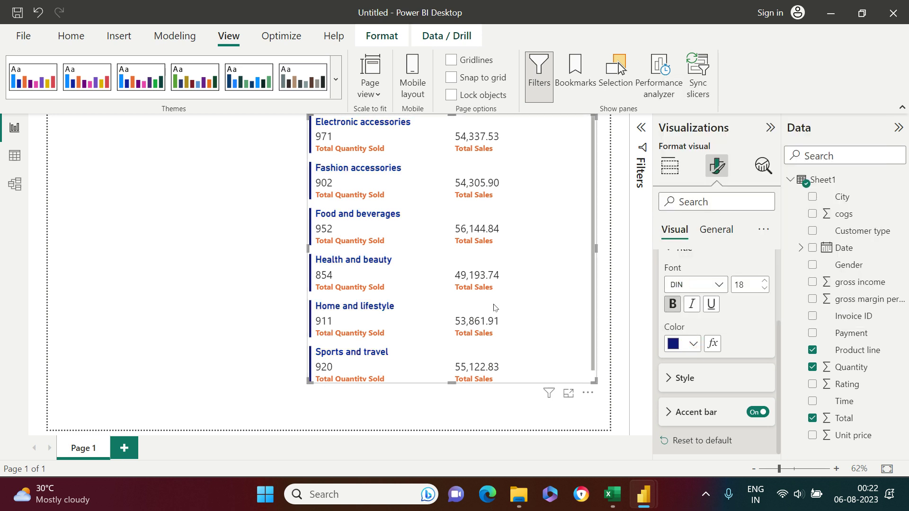
# Make the card slightly taller and narrow it from the right edge
pyautogui.moveTo(453, 382); pyautogui.dragTo(451, 403)
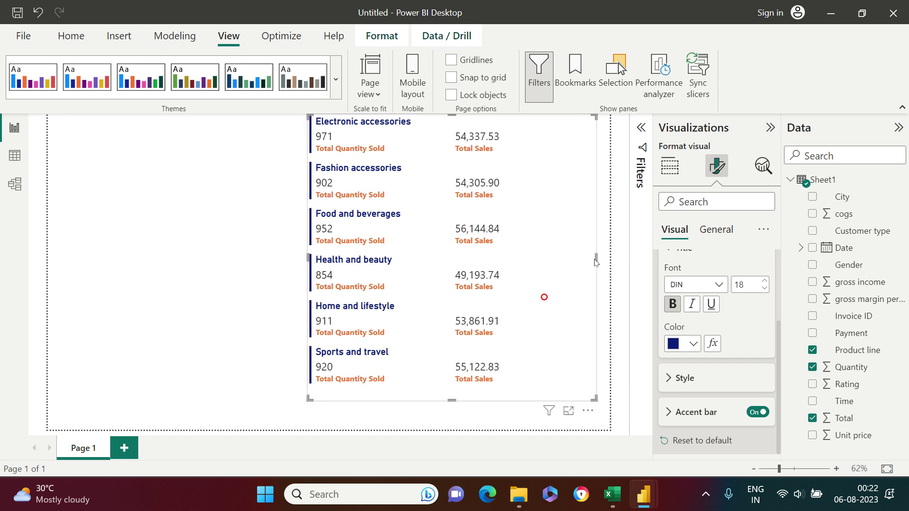
pyautogui.moveTo(597, 258); pyautogui.dragTo(526, 258)
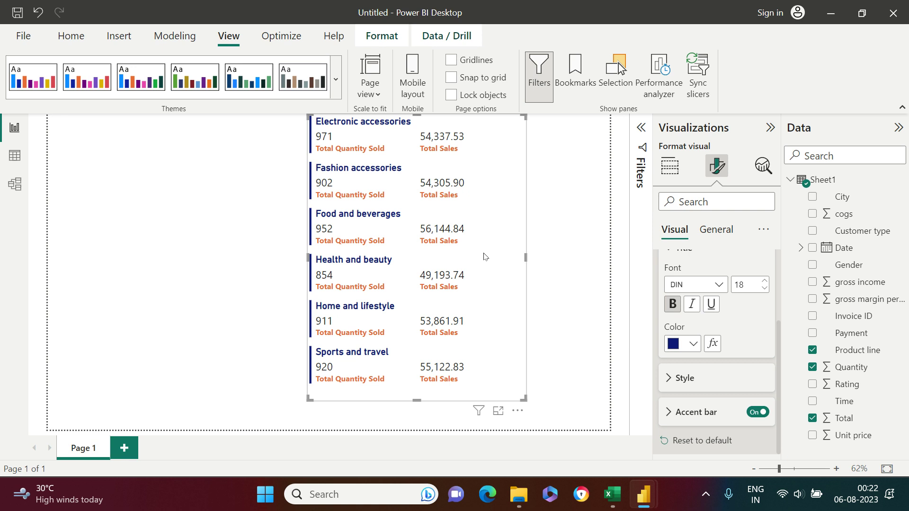
pyautogui.click(549, 229)
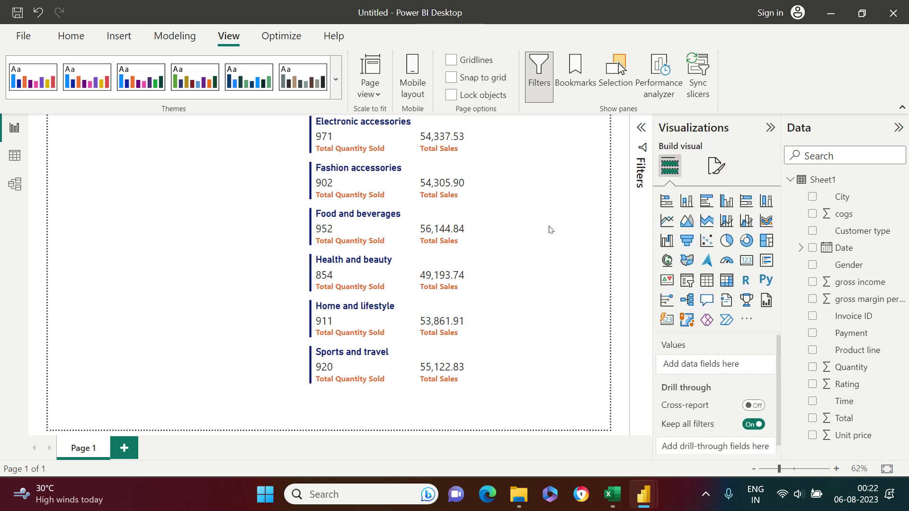